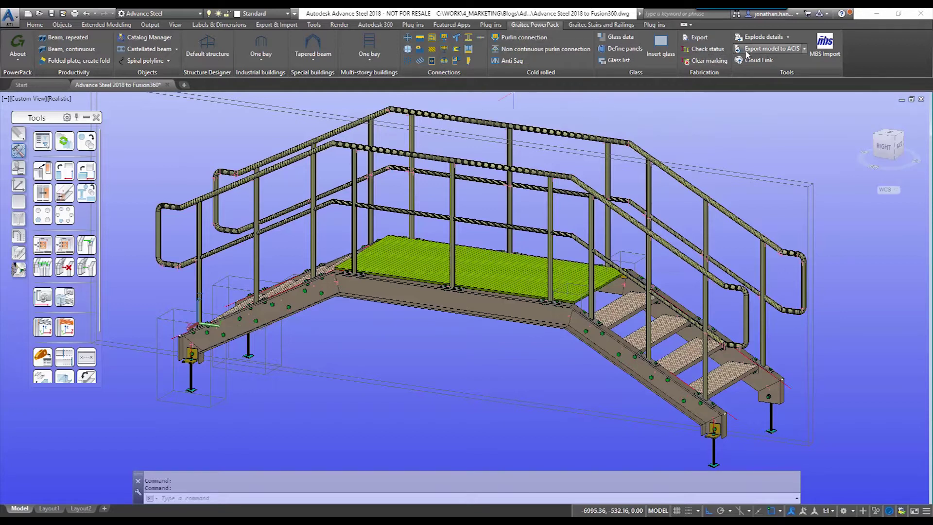
Export the model to ACIS as 'ACIS_Advance Steel 2018 to Fusion360', removing DSTV\NC\Files from the location.
click(770, 55)
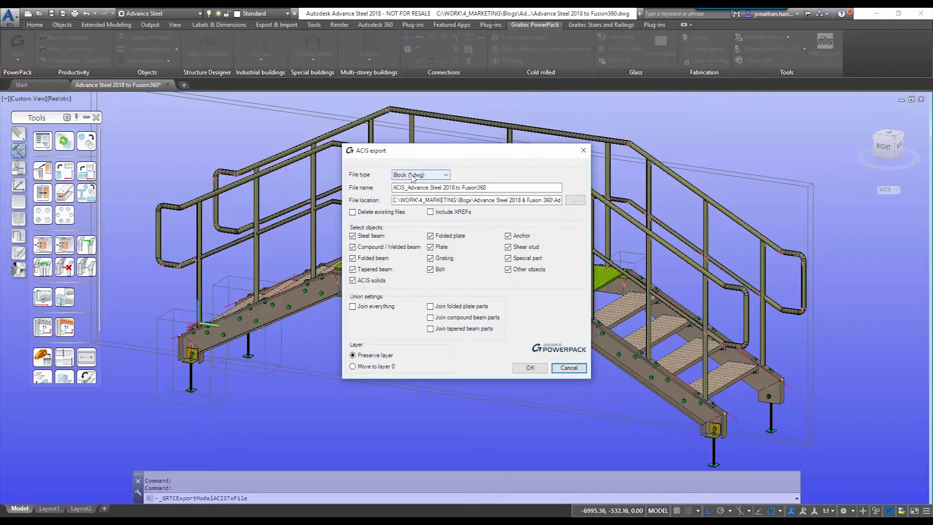
drag(559, 188, 343, 193)
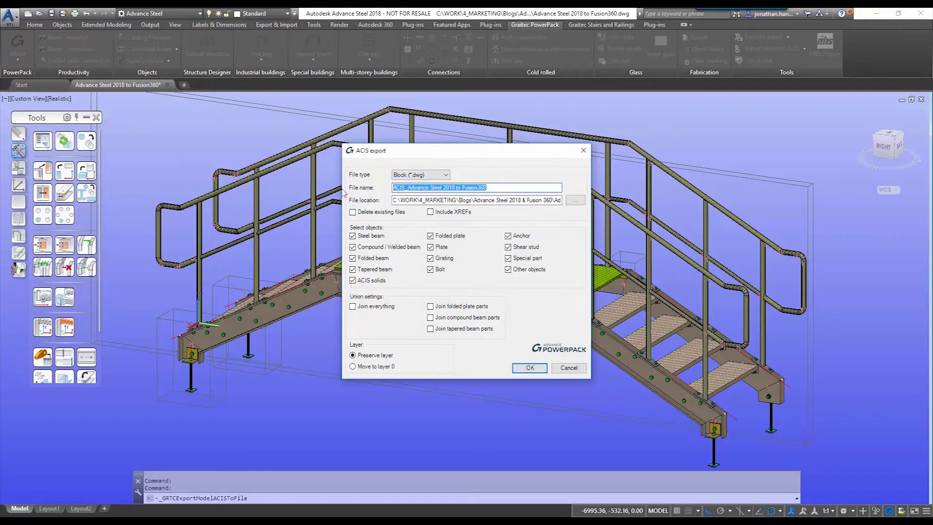
click(533, 200)
key(End)
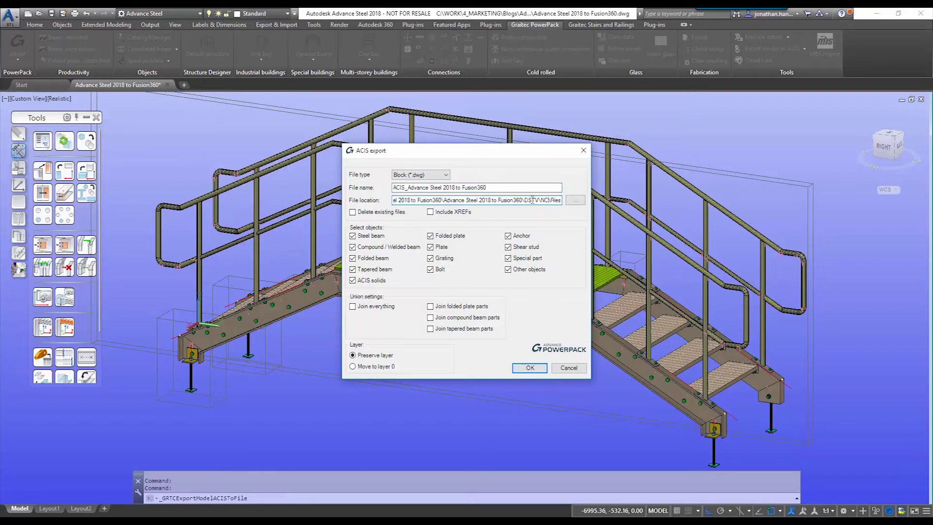
drag(526, 200, 561, 199)
key(BackSpace)
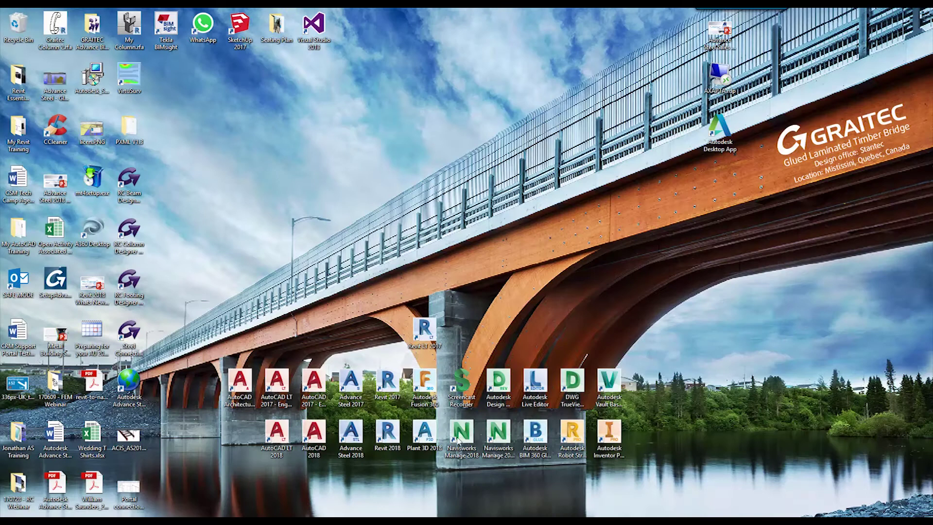
Launch Fusion 360 and begin uploading a file to the project.
double_click(424, 384)
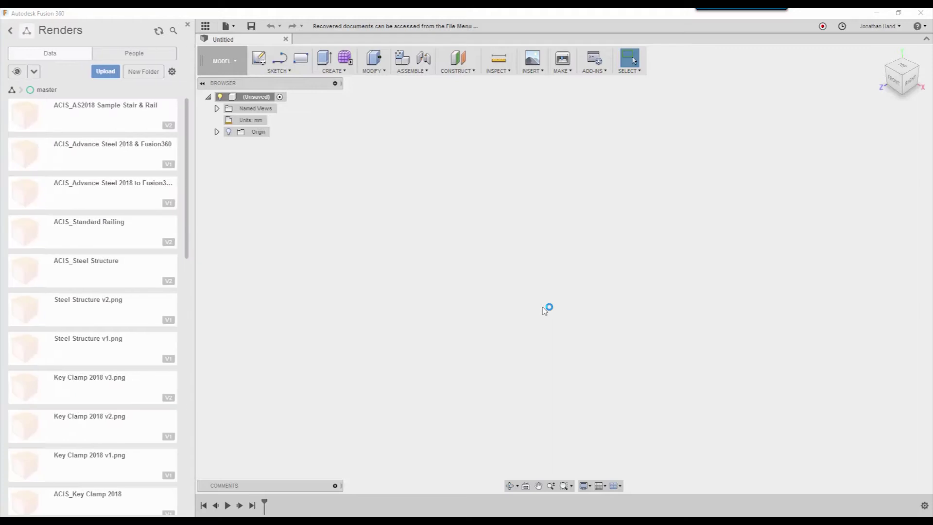
click(105, 72)
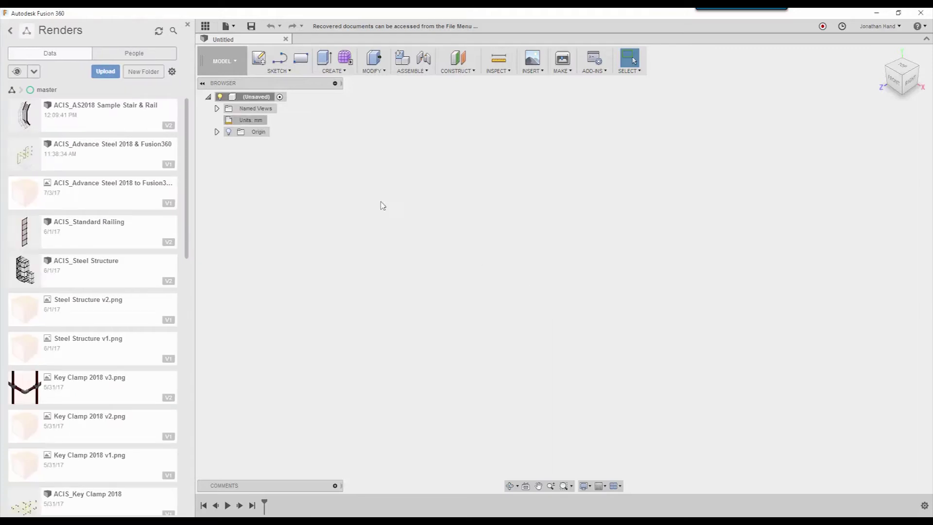
Browse through 4_MARKETING > Blogs to the Advance Steel 2018 to Fusion360 folder.
click(323, 248)
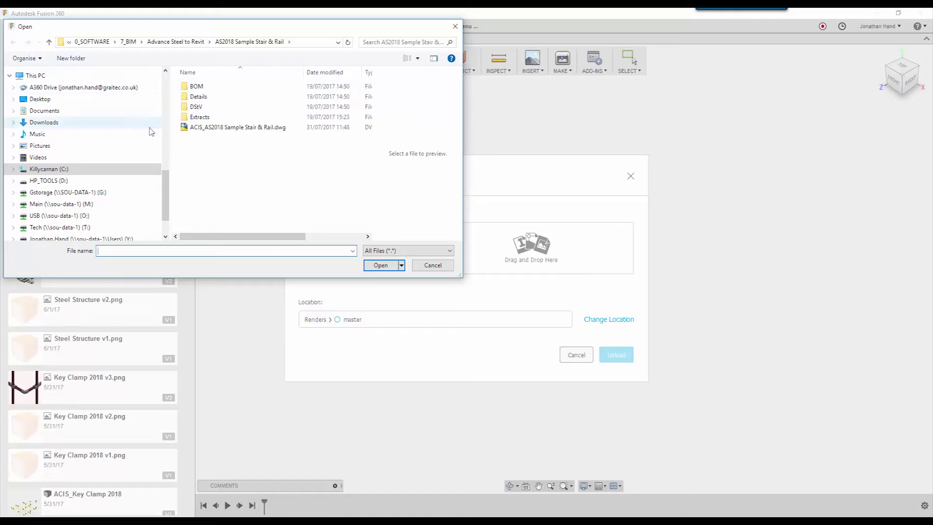
drag(165, 181, 165, 87)
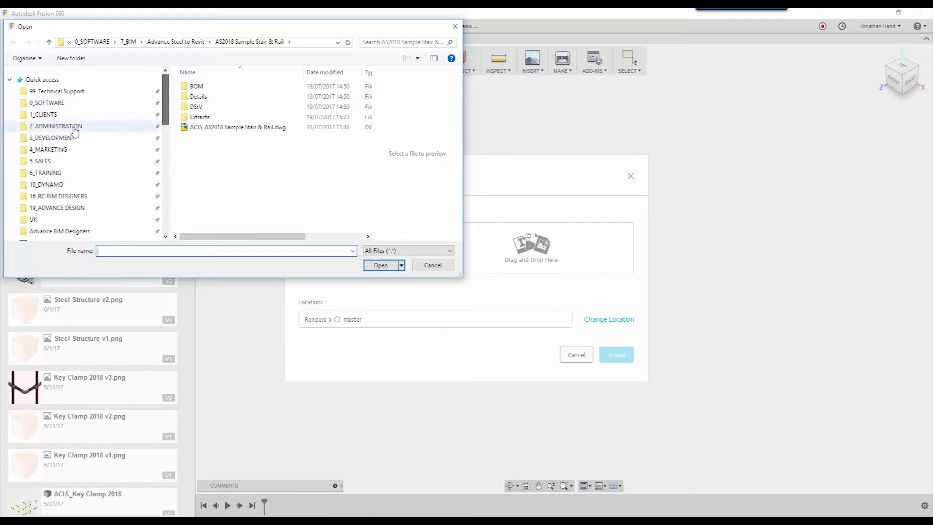
click(54, 149)
double_click(203, 168)
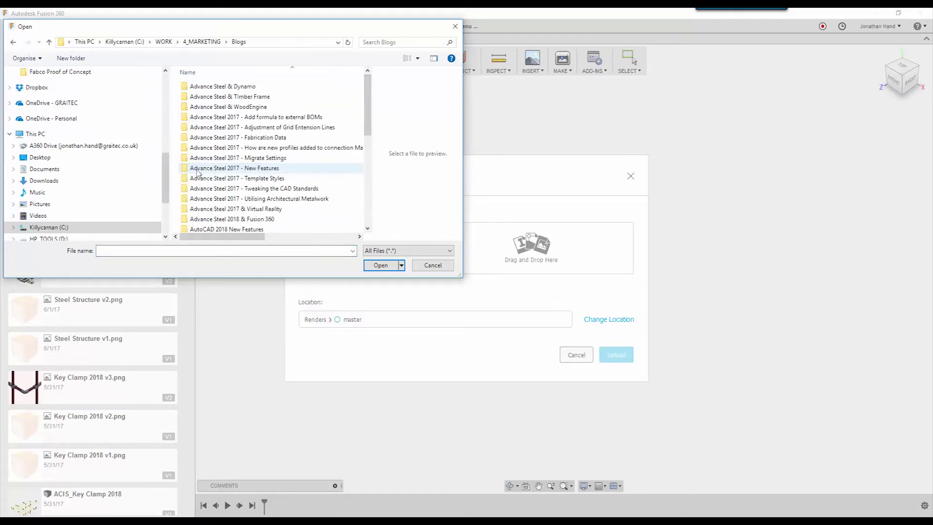
scroll(287, 189, down, 2)
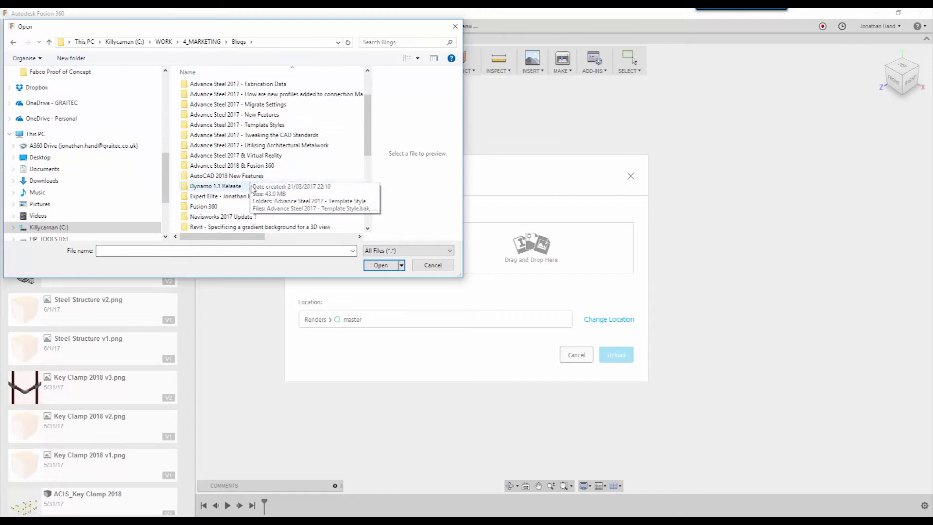
double_click(209, 165)
click(211, 89)
double_click(211, 89)
Pick the ACIS_Advance Steel 2018 to Fusion360 DWG and add it to the upload list.
click(268, 109)
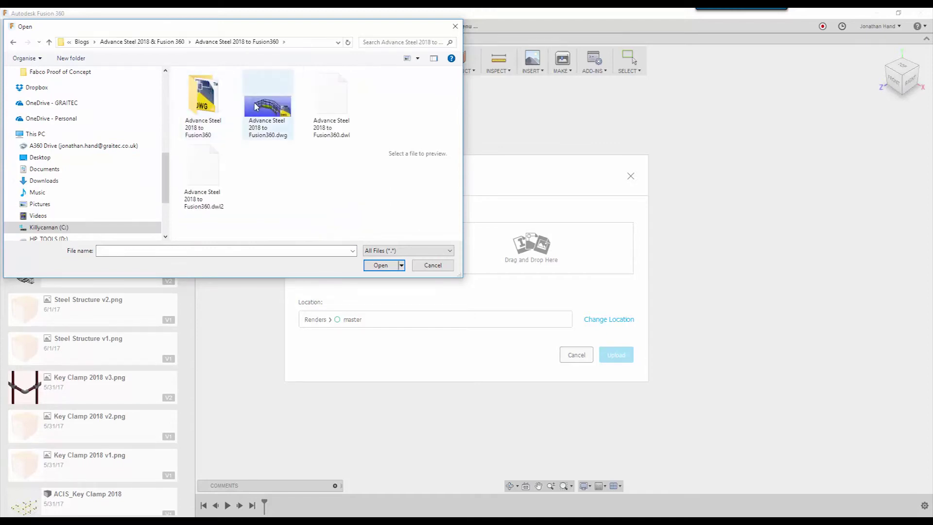
double_click(203, 105)
click(193, 88)
drag(234, 242, 306, 239)
click(381, 265)
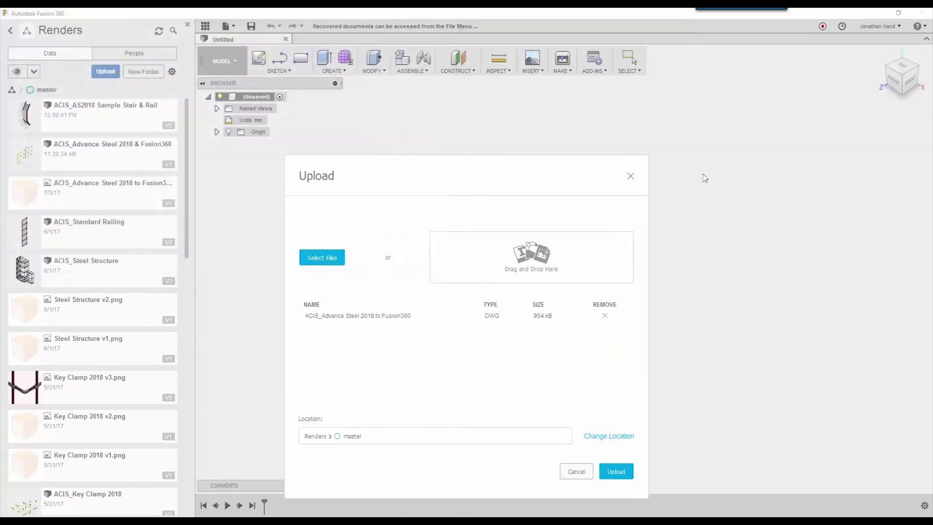
drag(419, 167, 463, 120)
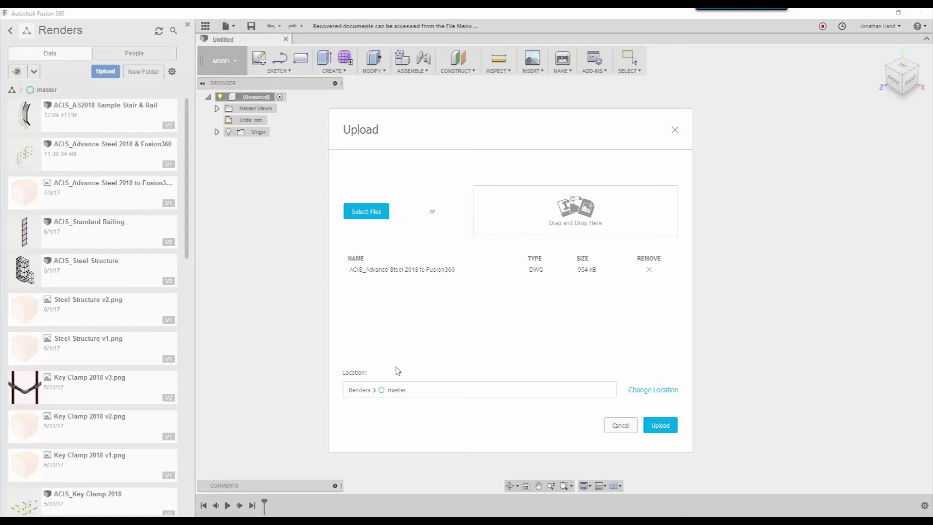
Upload the ACIS file, dismiss the job status, and open the uploaded ACIS design.
click(660, 425)
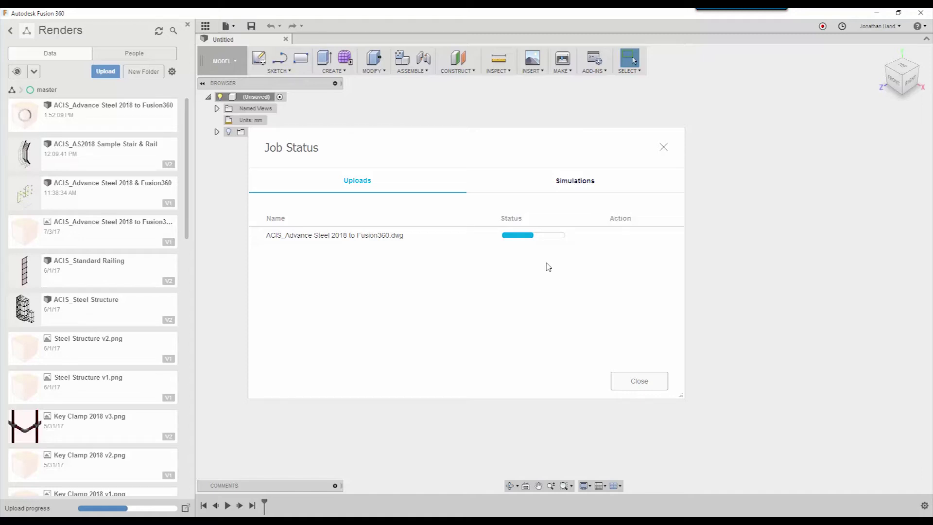
click(636, 382)
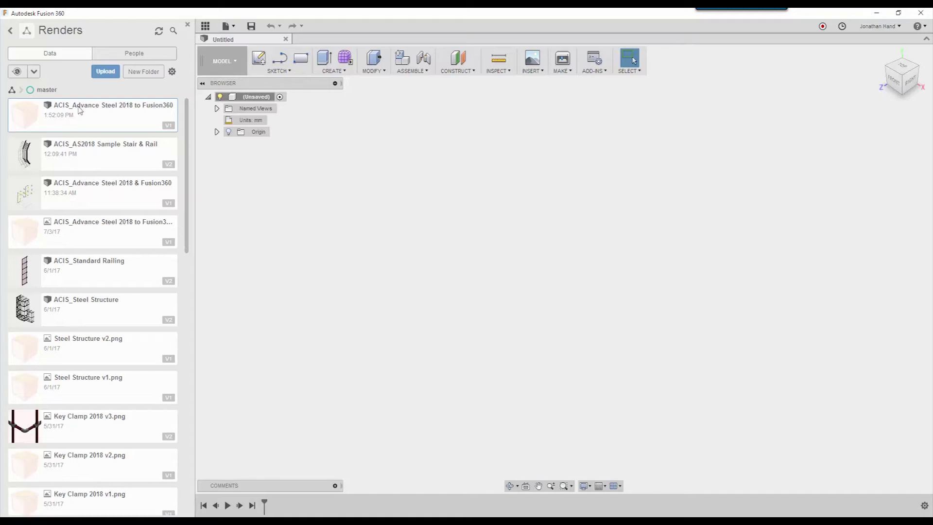
right_click(80, 109)
click(88, 111)
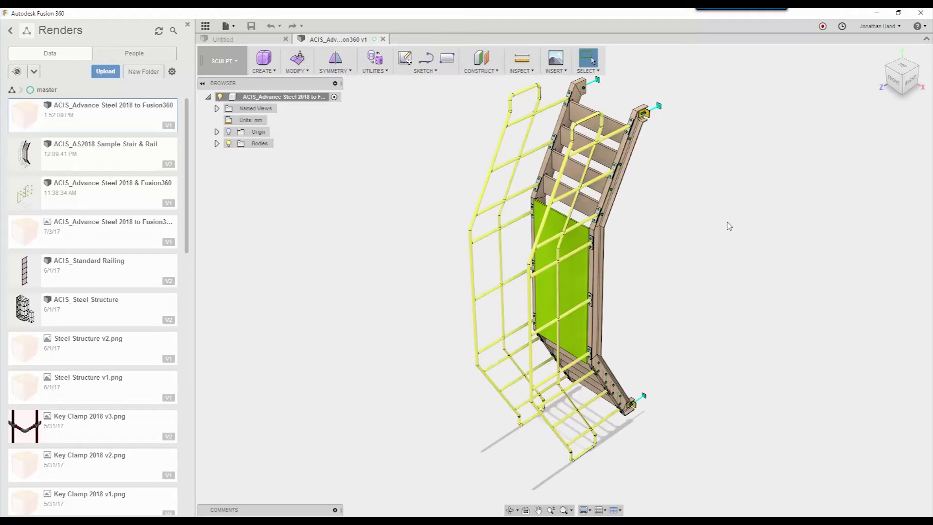
Switch to the Render workspace and bring up Scene Settings.
click(238, 68)
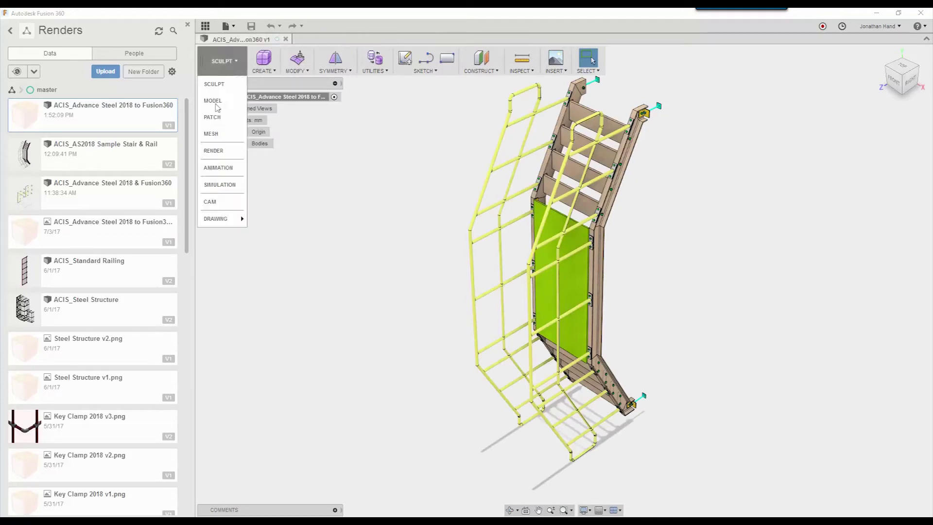
click(218, 168)
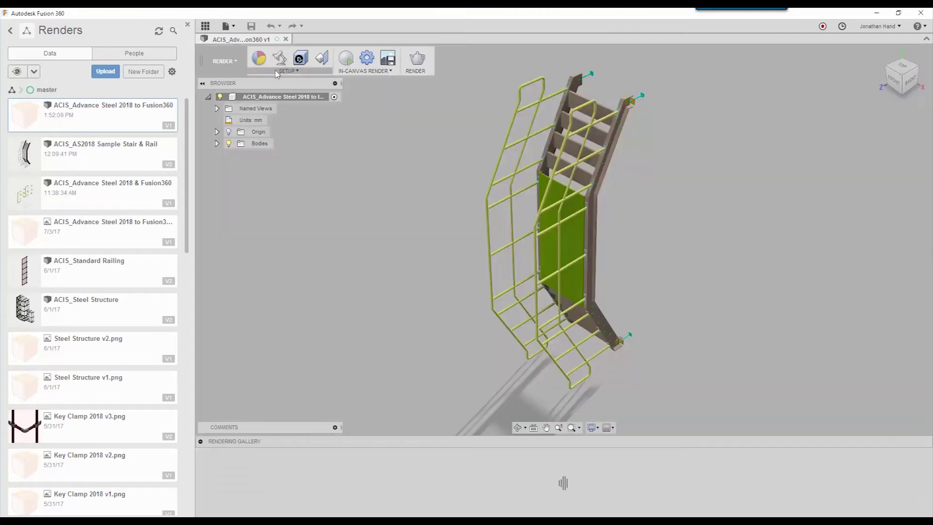
click(291, 71)
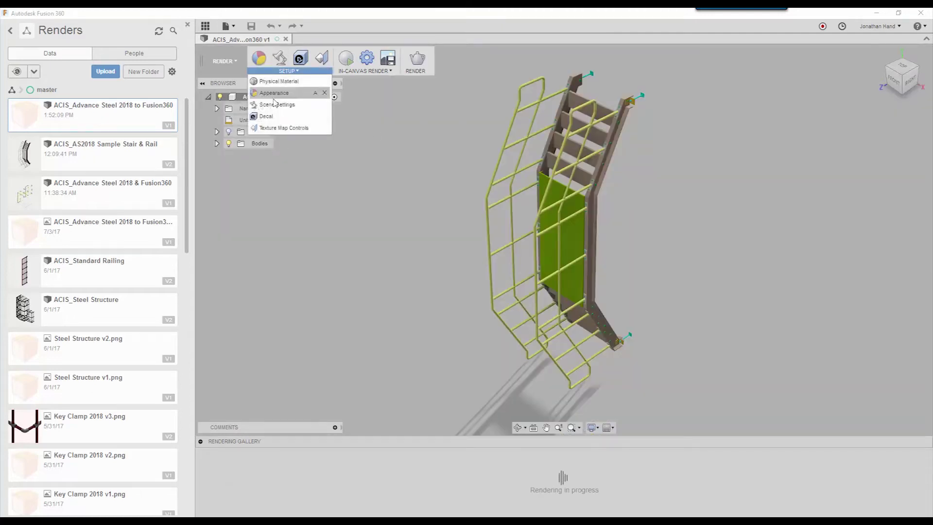
click(276, 104)
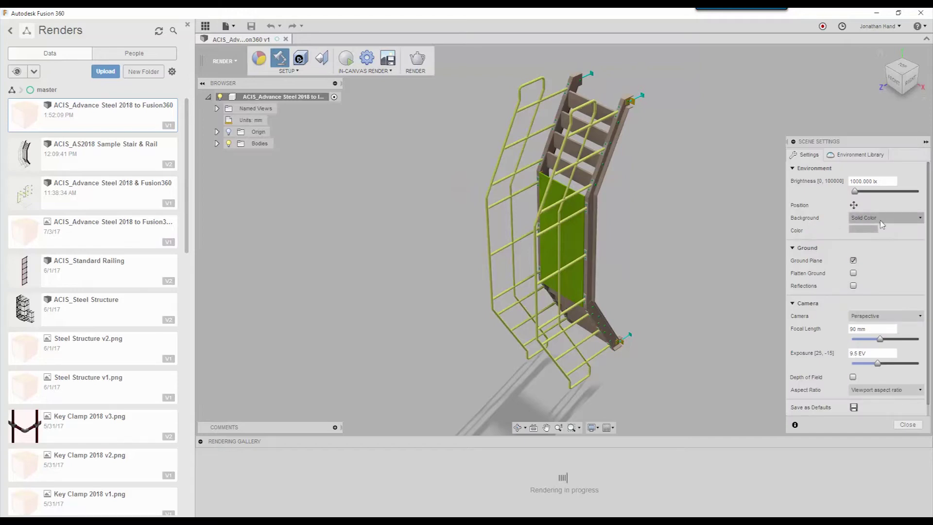
Set the background colour to white (255,255,255) and turn off the ground plane.
click(863, 229)
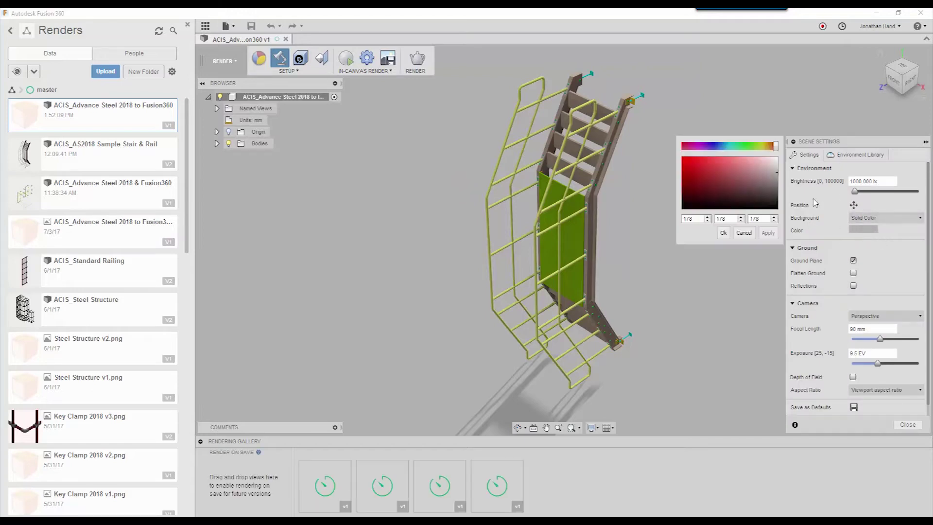
click(776, 157)
click(767, 232)
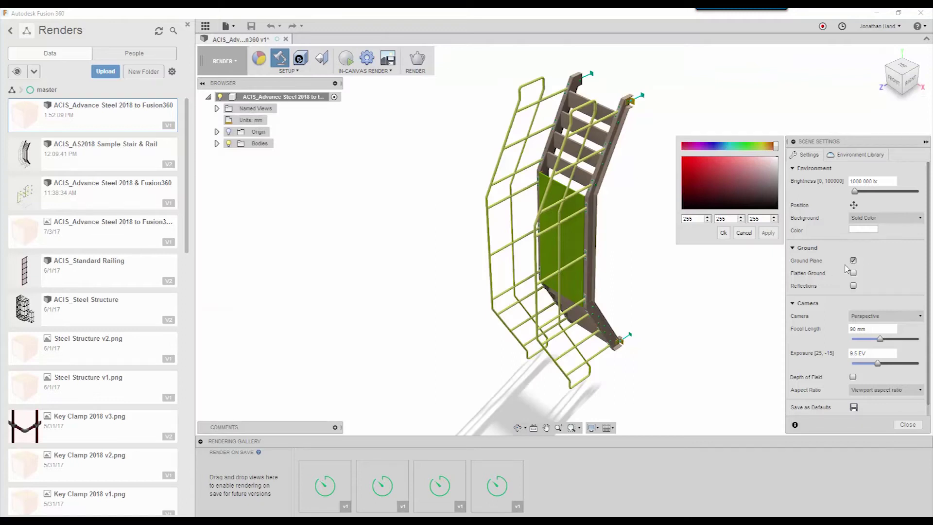
click(742, 234)
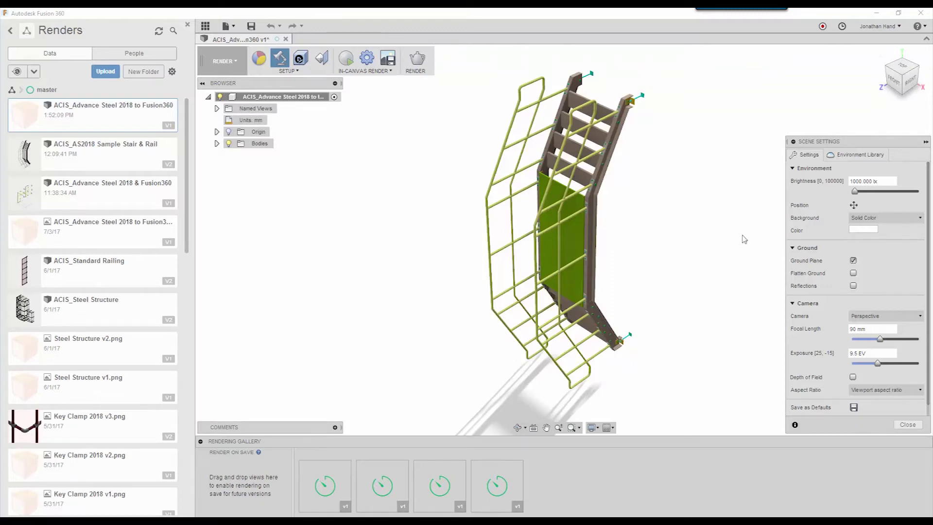
click(853, 261)
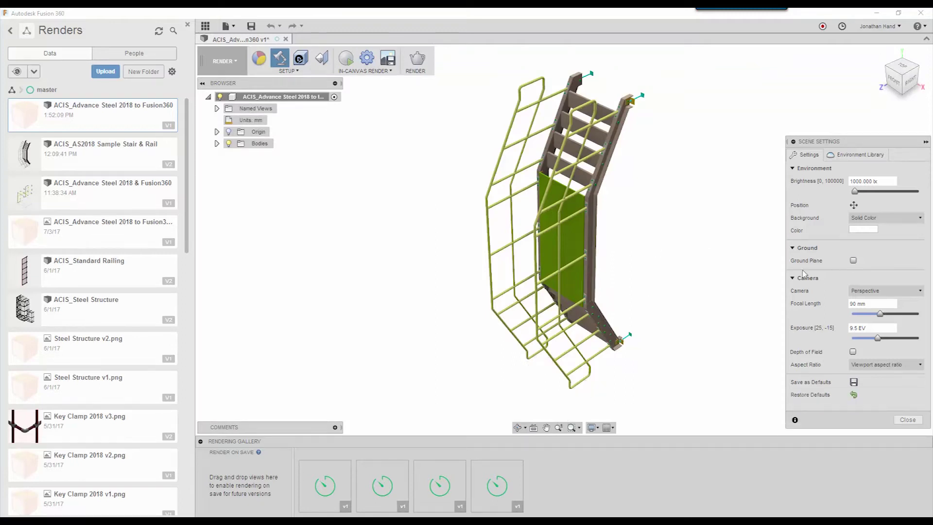
shift+middle_drag(604, 320, 640, 296)
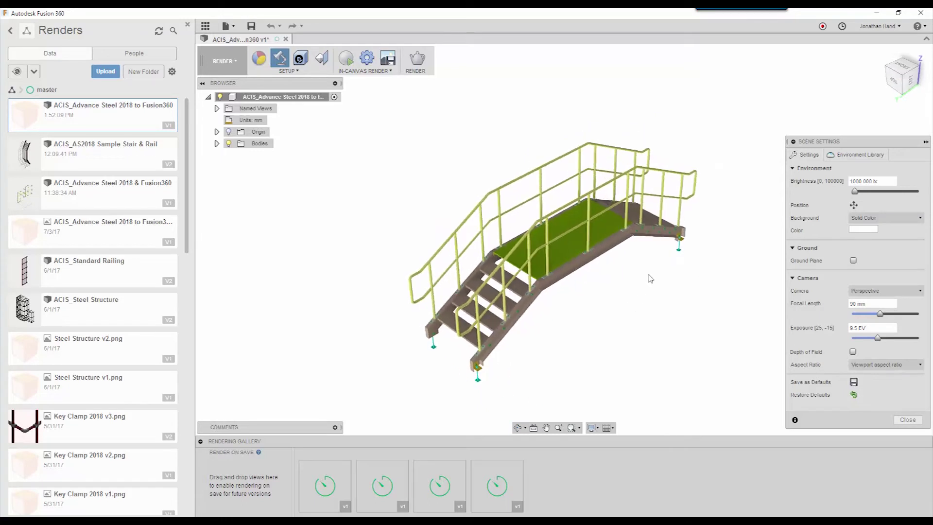
Collapse Scene Settings and zoom, orbit and pan to reframe the stair model.
scroll(592, 295, up, 1)
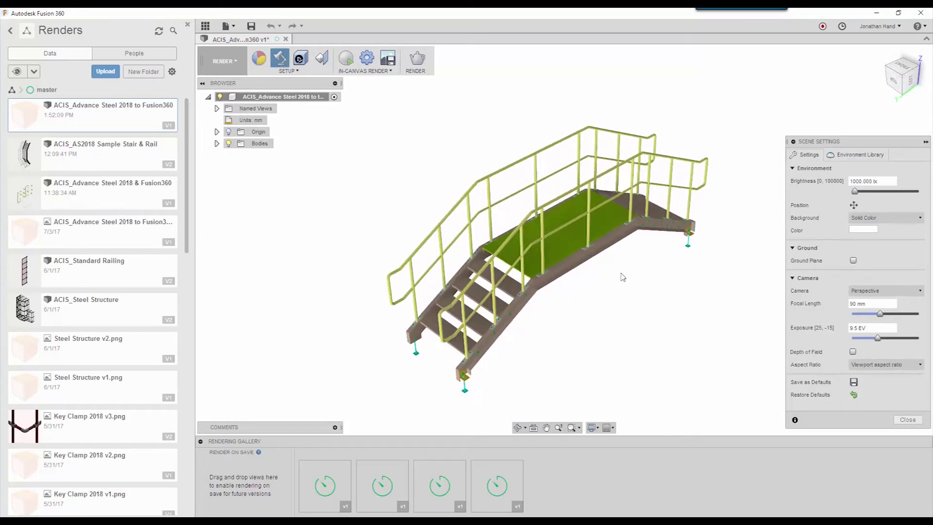
scroll(622, 277, up, 1)
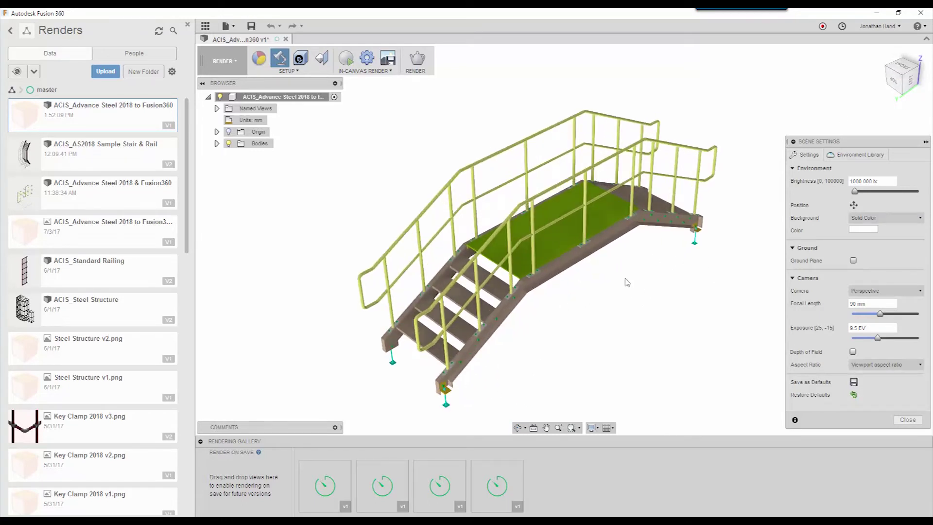
click(925, 142)
mouse_move(659, 296)
shift+middle_down()
mouse_move(622, 306)
mouse_move(643, 304)
mouse_move(679, 277)
mouse_move(736, 275)
mouse_move(648, 289)
mouse_move(677, 285)
mouse_move(656, 308)
shift+middle_up()
scroll(433, 389, up, 4)
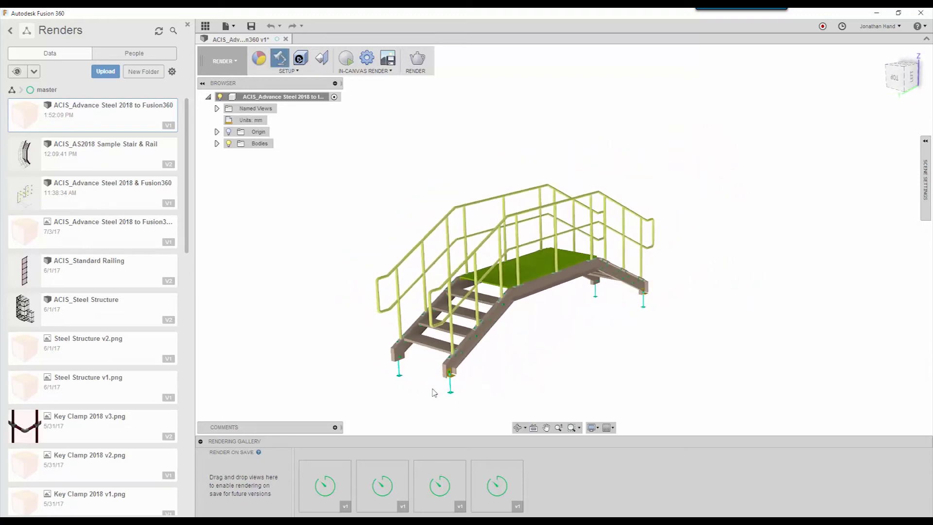
middle_drag(575, 293, 571, 299)
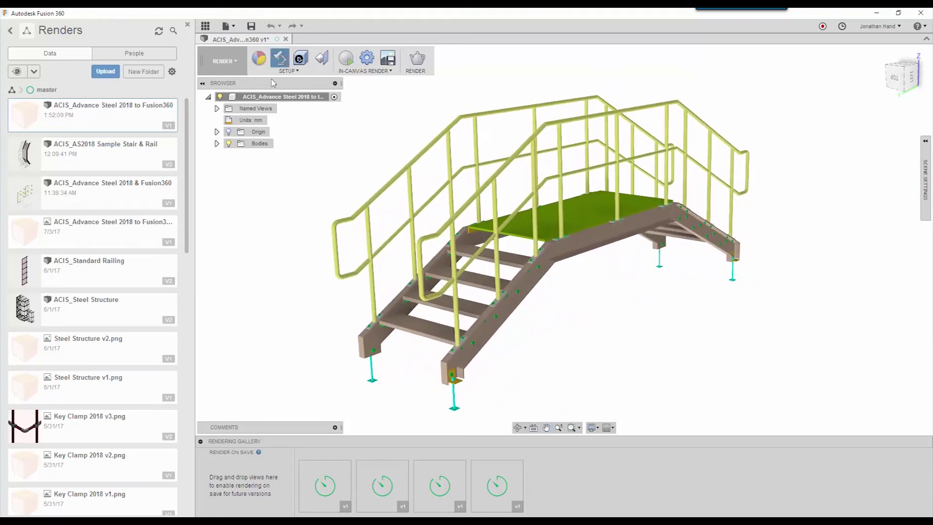
Bring up the Appearance library from Setup and move its panel fully into view.
click(288, 70)
click(271, 94)
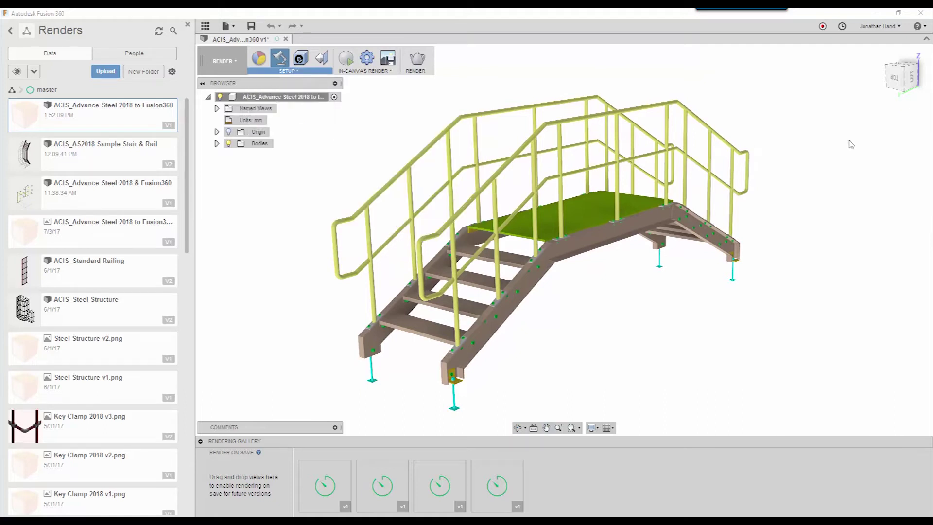
drag(824, 123, 781, 89)
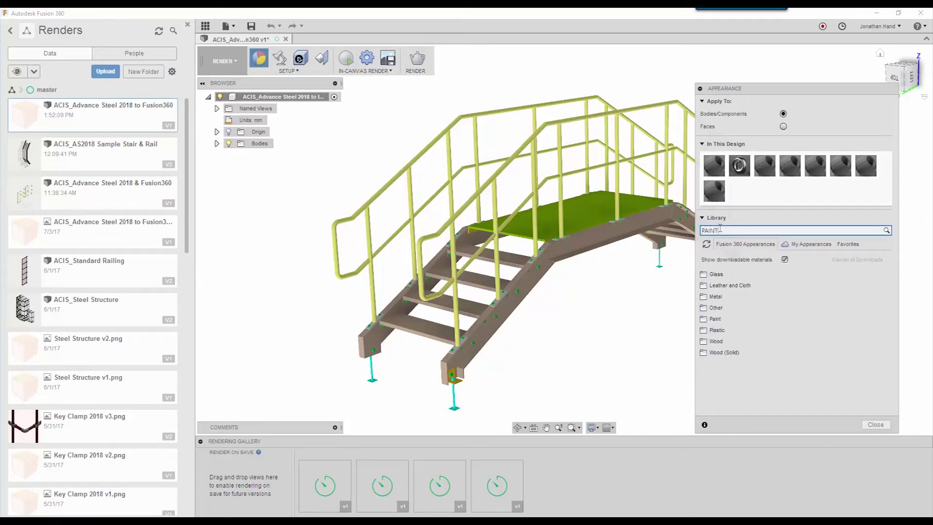
Search the library for PAINT, then clear the search and show Favorites.
key(Return)
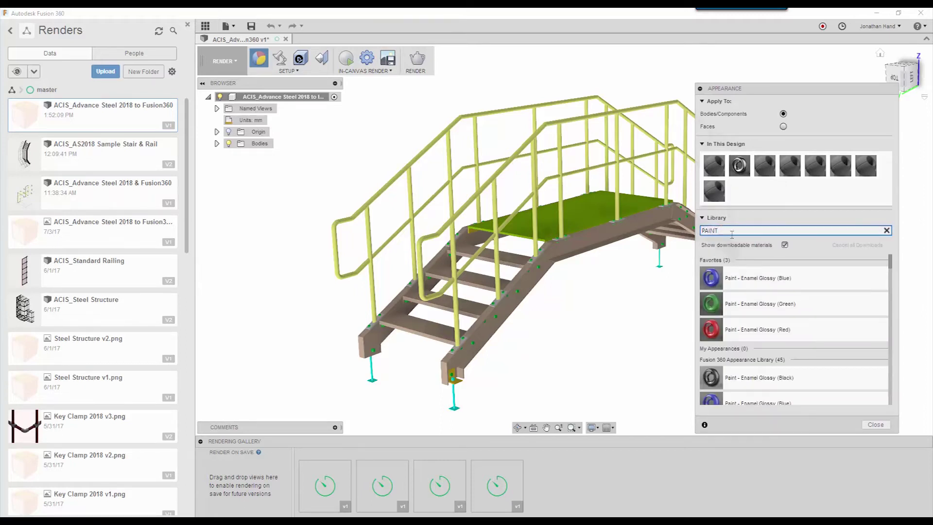
scroll(737, 353, down, 5)
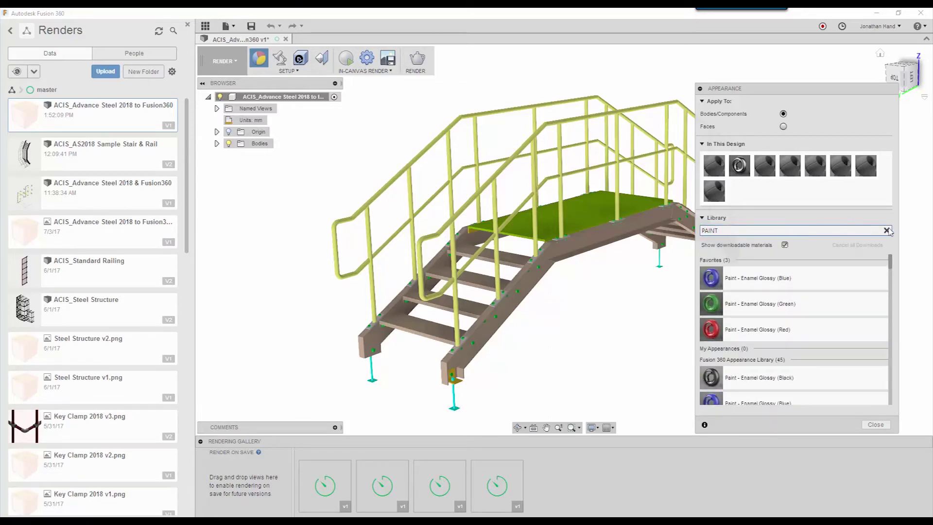
click(887, 231)
click(854, 246)
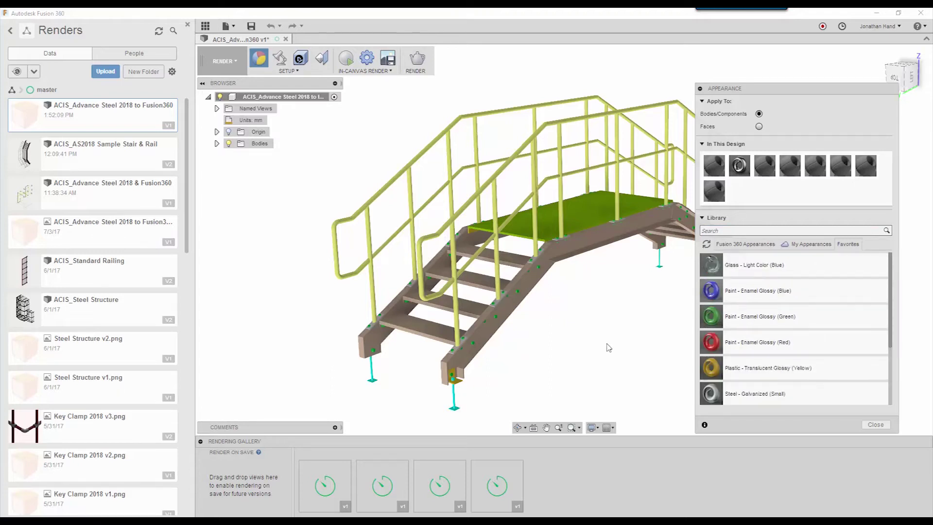
Apply Red Enamel to the near stair stringer and the channel beam.
middle_drag(607, 350, 558, 343)
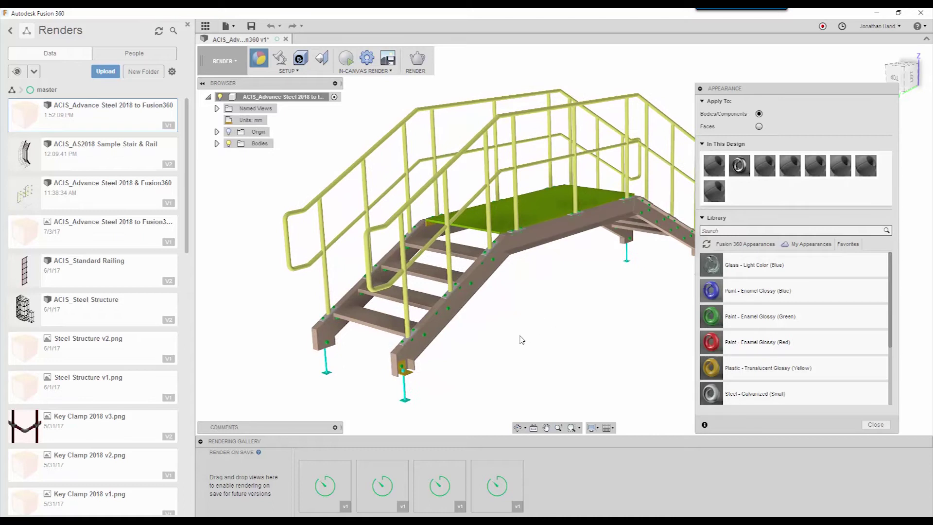
mouse_move(478, 351)
shift+middle_down()
mouse_move(572, 344)
mouse_move(483, 344)
mouse_move(493, 343)
shift+middle_up()
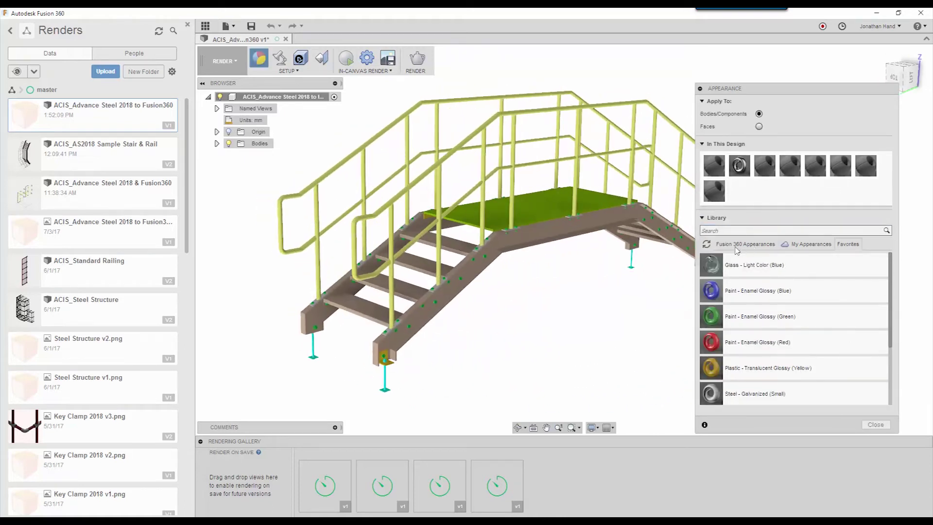
drag(715, 348, 520, 351)
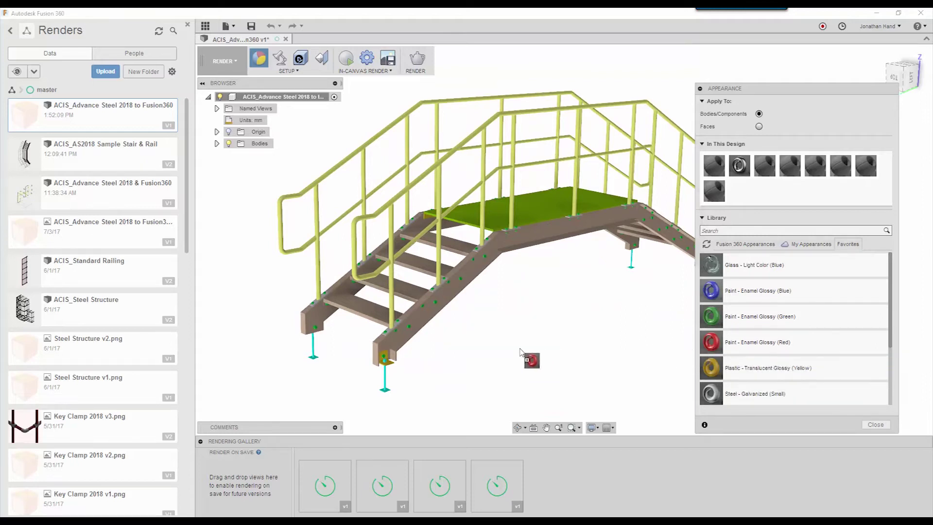
drag(435, 321, 447, 286)
scroll(386, 346, up, 10)
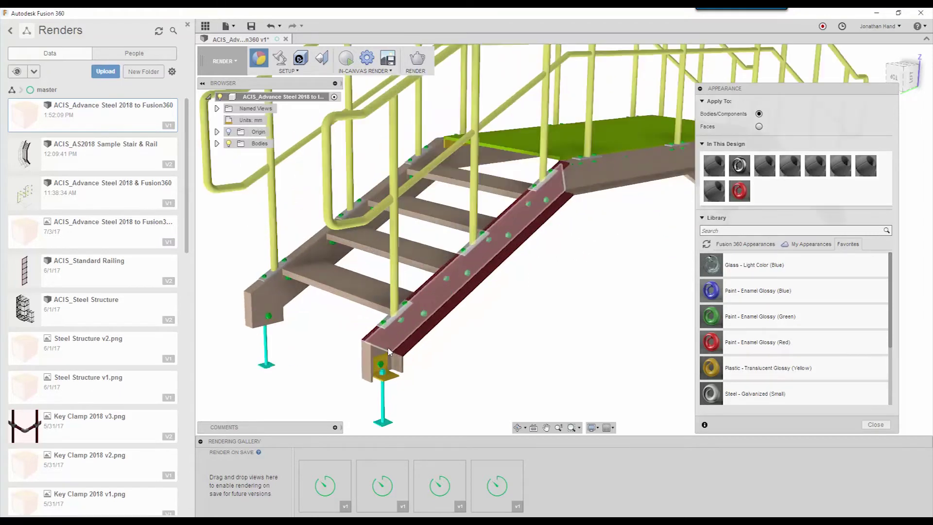
scroll(384, 352, down, 5)
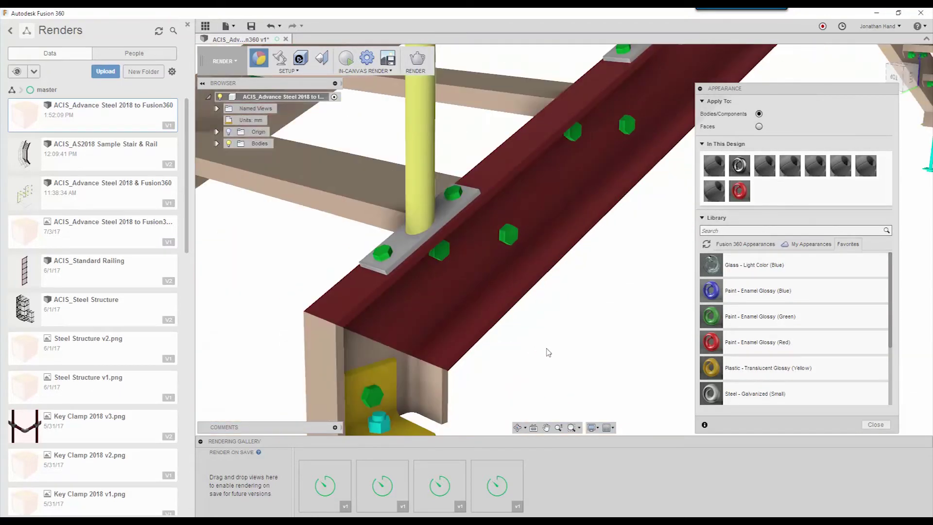
scroll(554, 340, down, 2)
drag(722, 345, 481, 291)
Give the bracket and post plate yellow plastic, the base rod blue enamel, bolts green.
drag(715, 360, 451, 326)
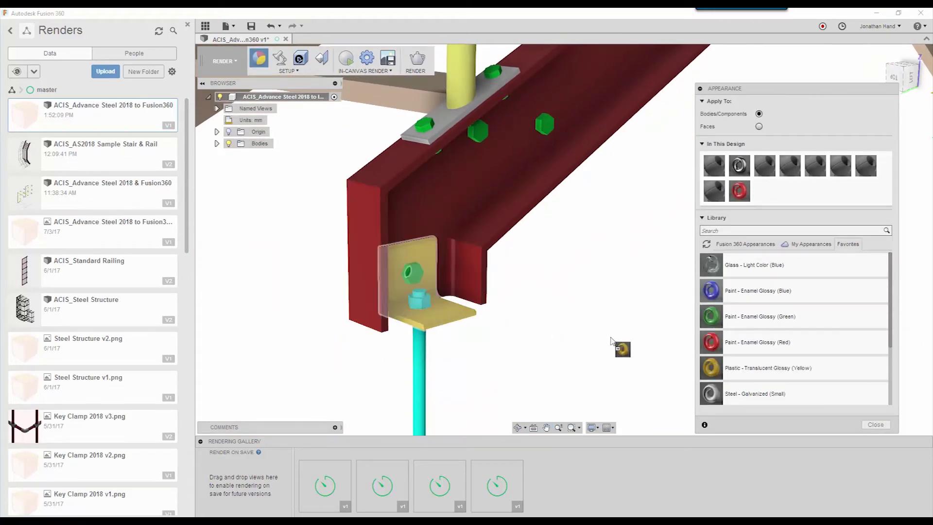
drag(710, 290, 429, 354)
drag(711, 319, 411, 276)
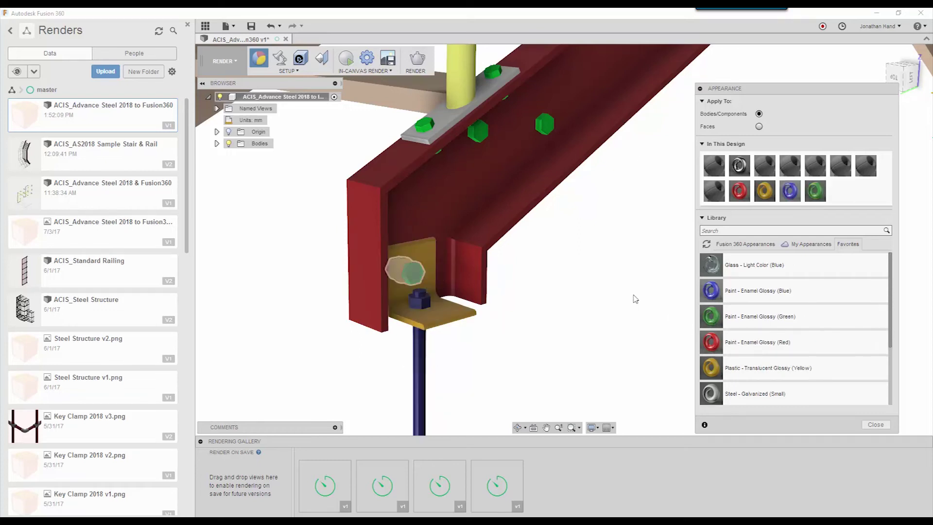
middle_drag(614, 285, 588, 294)
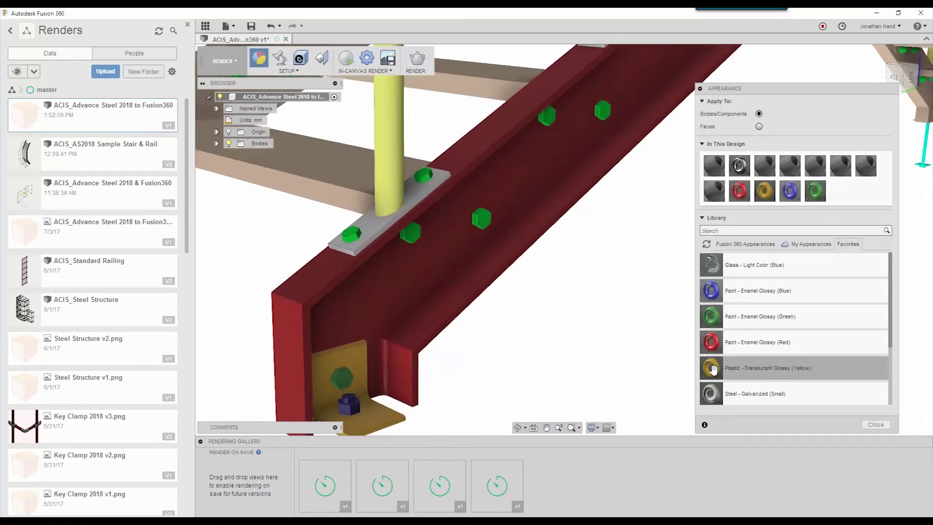
drag(711, 368, 379, 227)
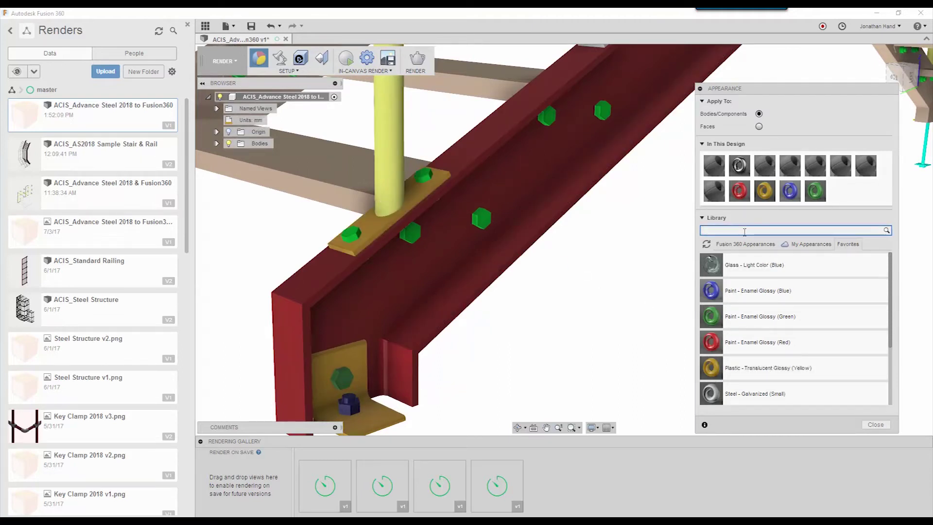
Search METAL and give the connection plate Aluminum - Anodized Glossy (Blue).
click(744, 230)
text(METAL)
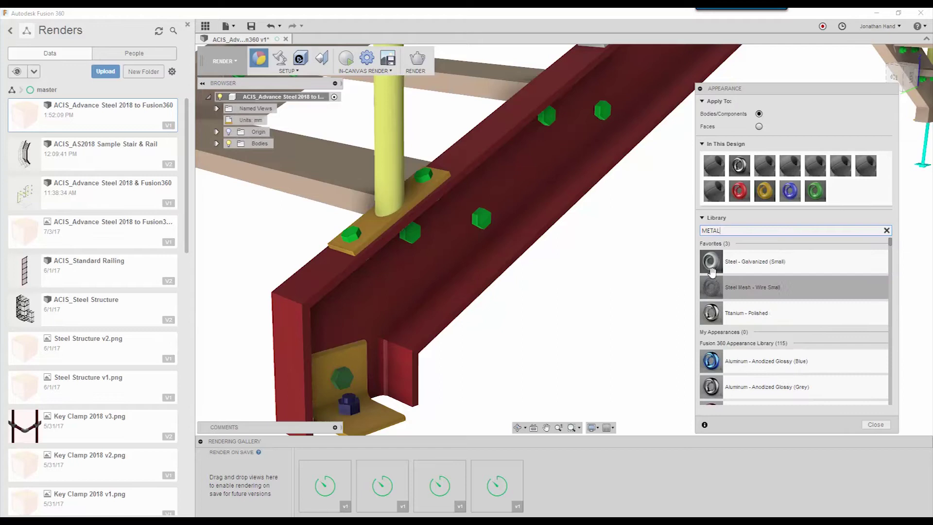
drag(711, 261, 417, 197)
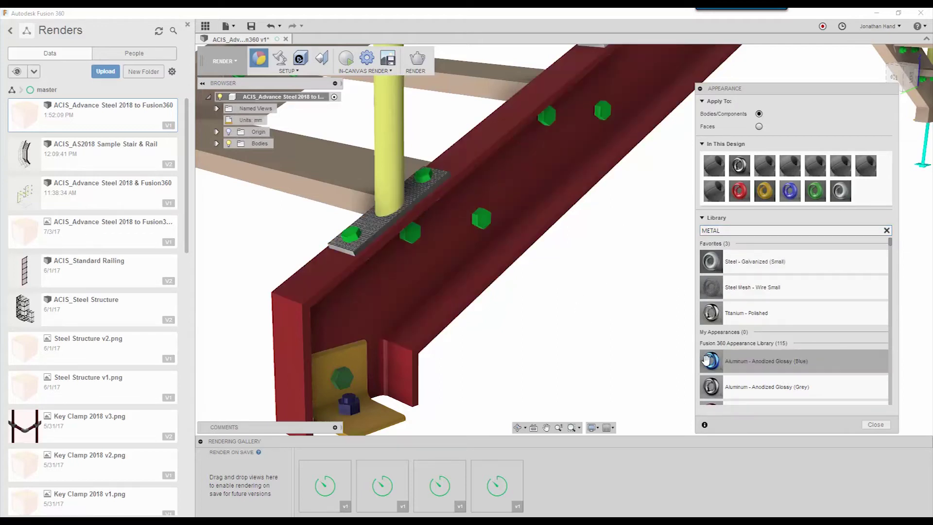
drag(709, 361, 416, 198)
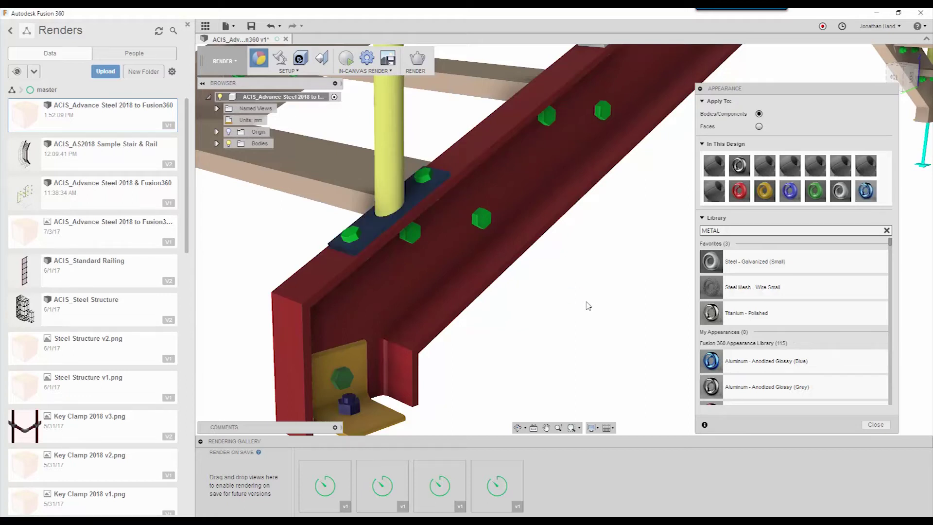
scroll(554, 323, down, 3)
scroll(571, 292, up, 3)
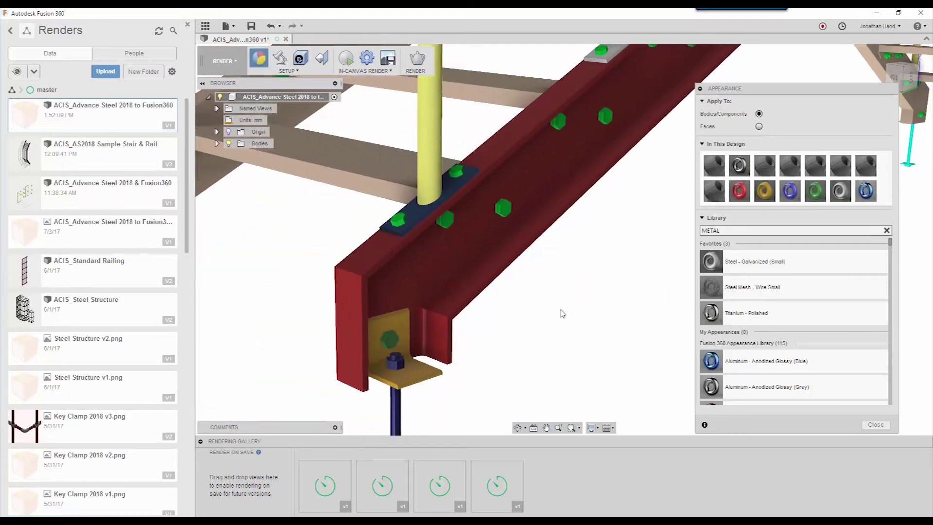
Clear the search and apply Paint - Enamel Glossy (Green) to the beam bolts.
click(886, 230)
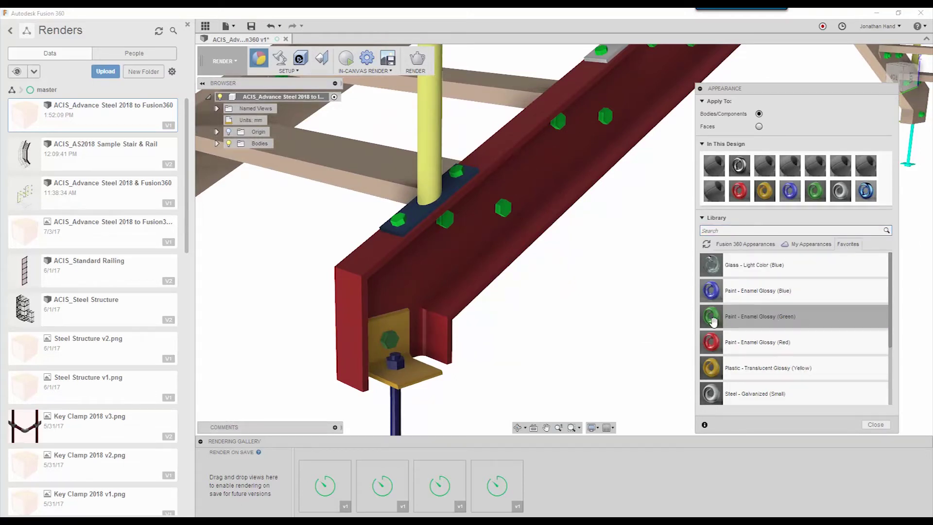
drag(712, 316, 454, 231)
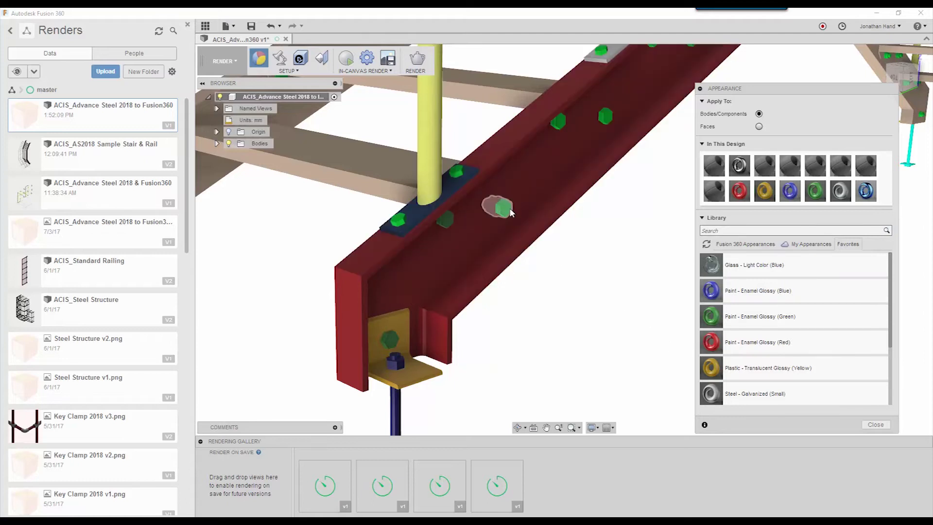
mouse_move(518, 205)
mouse_down()
mouse_move(560, 127)
mouse_move(471, 157)
mouse_move(401, 223)
mouse_move(497, 254)
mouse_up()
drag(743, 317, 509, 217)
Select the left and far stringers, the angled landing beam, and the stringer plates.
click(217, 143)
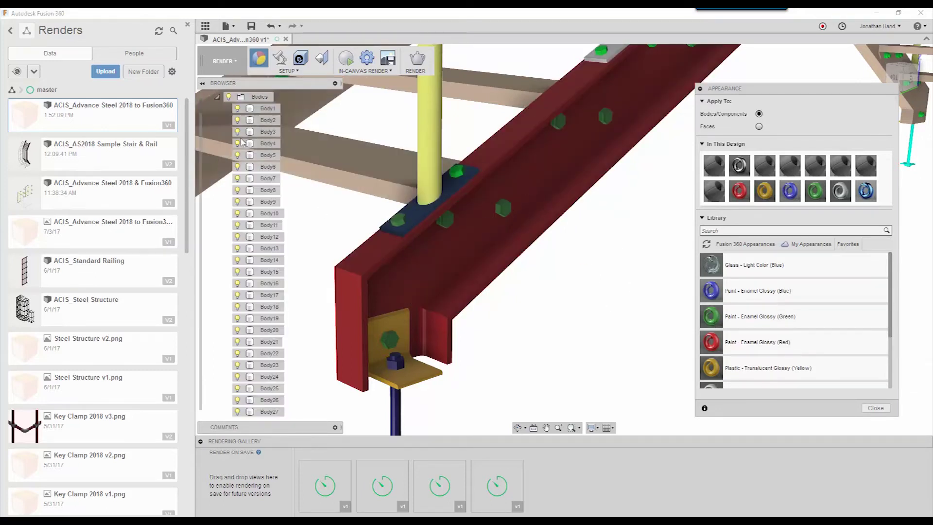
scroll(253, 170, down, 4)
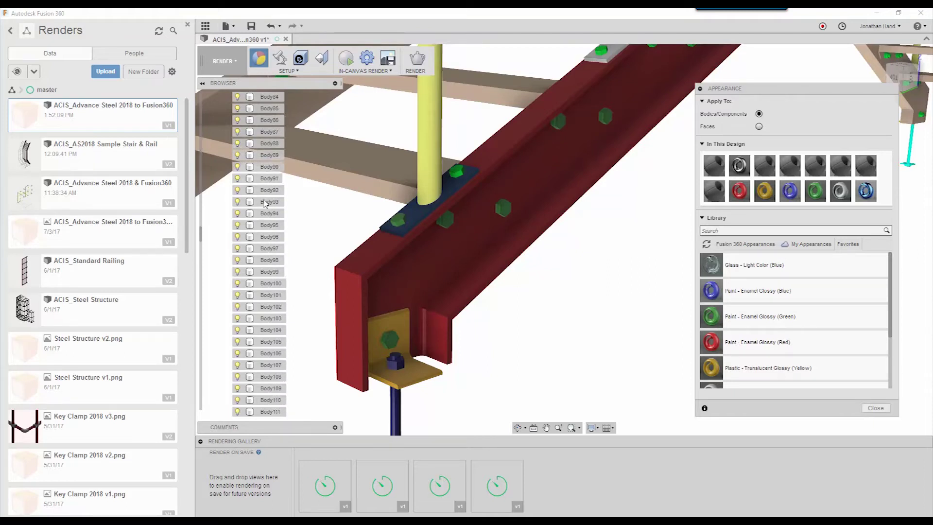
shift+middle_drag(548, 308, 227, 170)
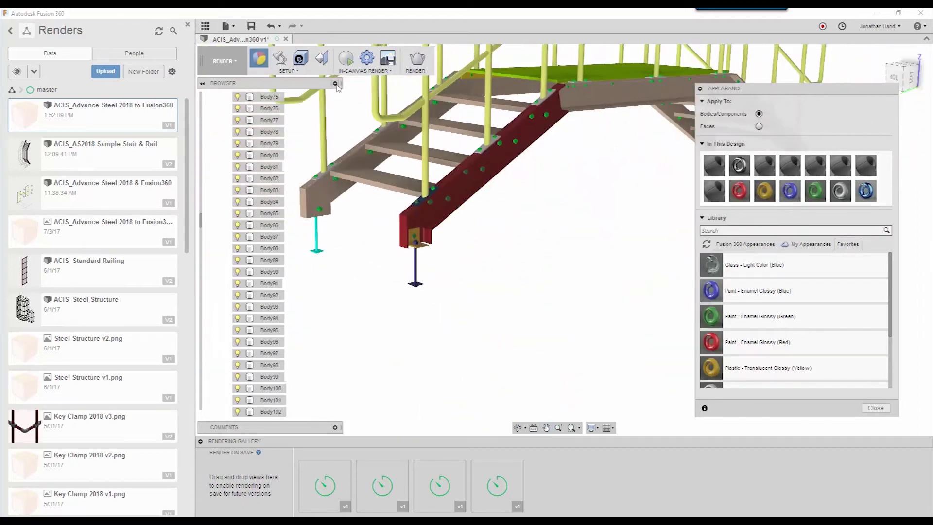
click(335, 83)
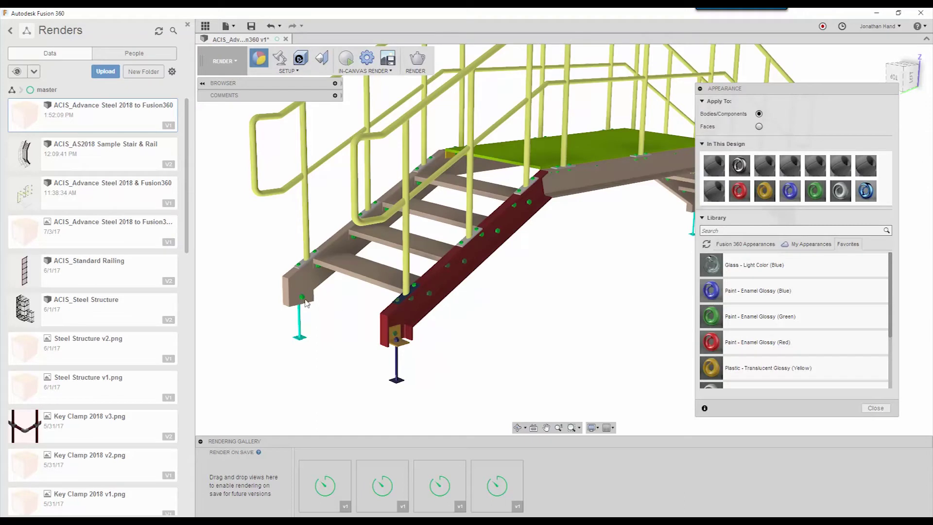
click(302, 291)
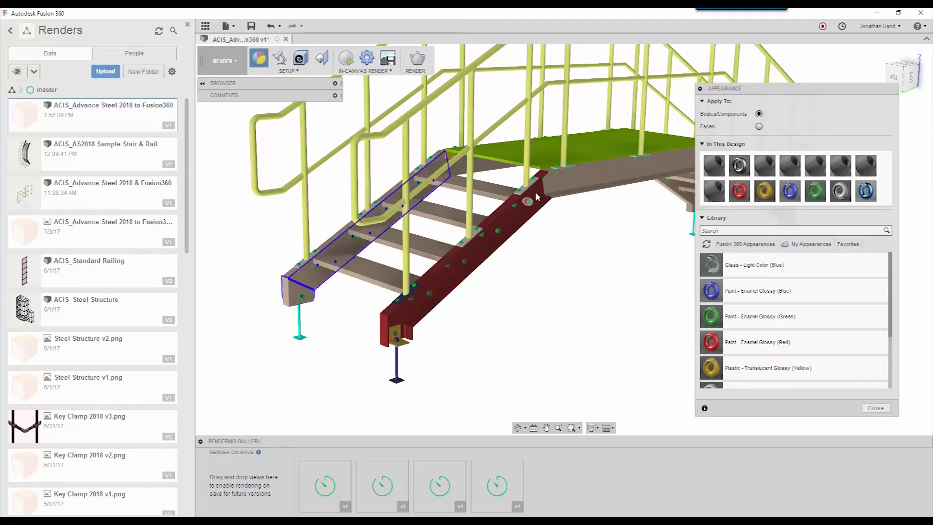
middle_drag(536, 197, 265, 244)
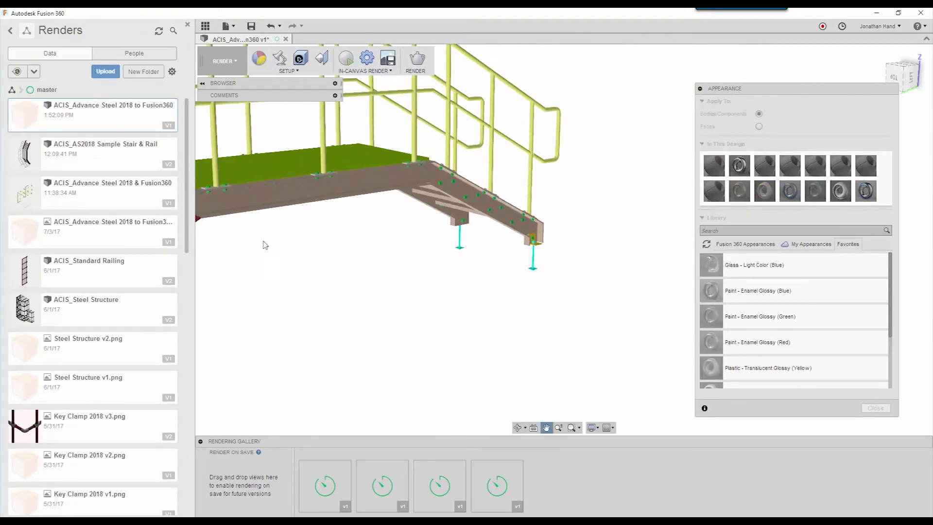
click(457, 192)
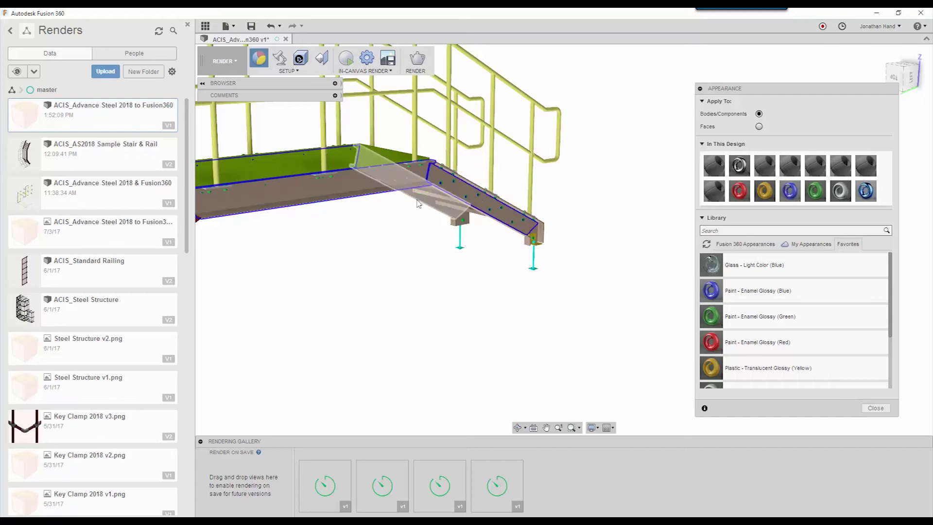
click(453, 222)
click(469, 222)
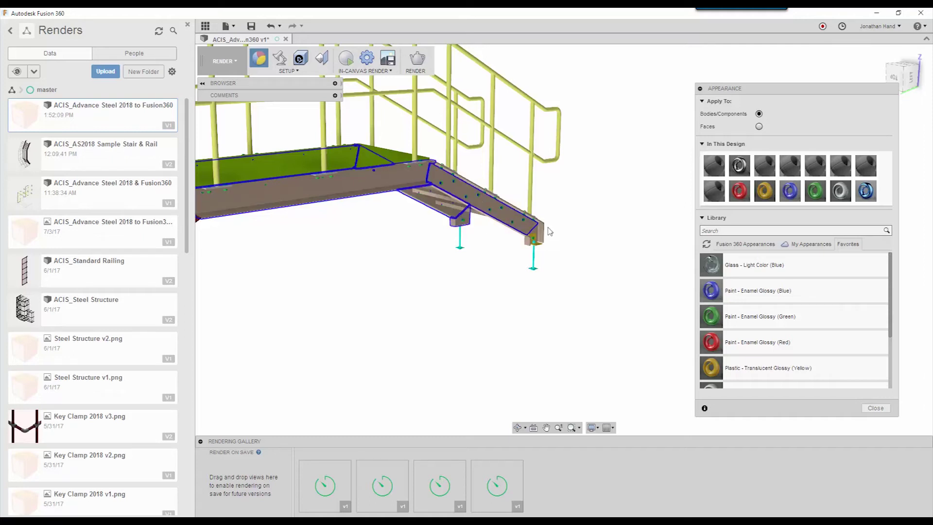
click(543, 232)
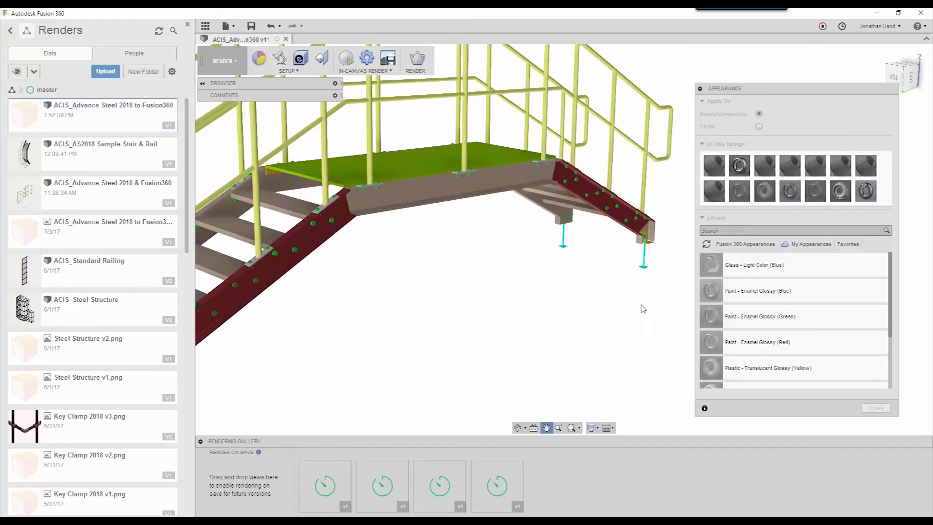
Paint the selected members, remaining stair plates and lower stair foot glossy red enamel.
mouse_move(711, 342)
mouse_down()
mouse_move(413, 229)
mouse_move(414, 205)
mouse_move(659, 241)
mouse_up()
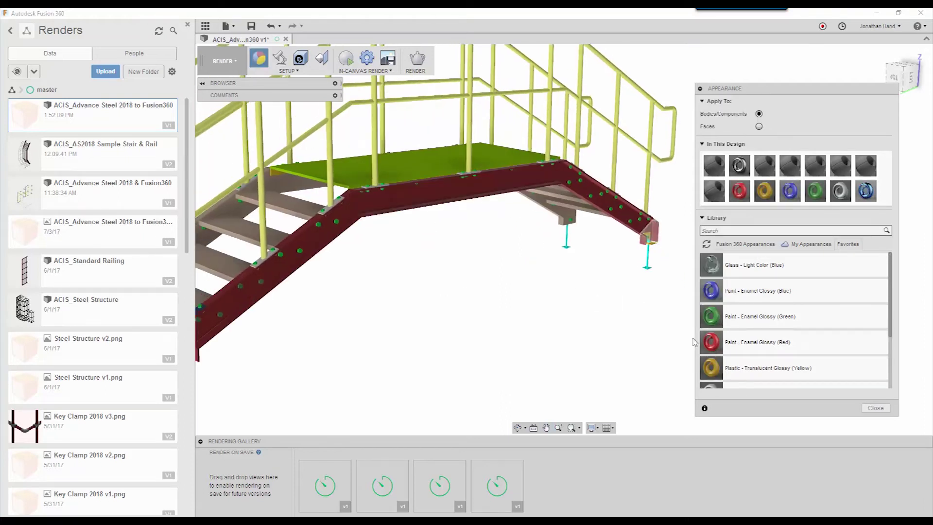
drag(702, 341, 620, 305)
drag(554, 219, 589, 277)
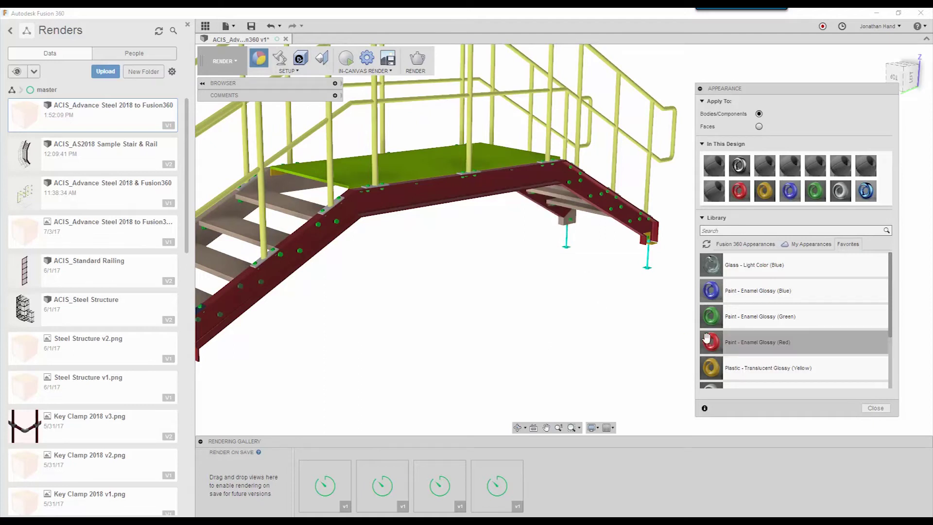
mouse_move(711, 342)
mouse_down()
mouse_move(573, 225)
mouse_move(589, 223)
mouse_move(424, 225)
mouse_move(322, 197)
mouse_up()
mouse_move(711, 341)
mouse_down()
mouse_move(281, 262)
mouse_move(261, 228)
mouse_move(335, 281)
mouse_up()
shift+middle_drag(335, 280, 535, 320)
drag(710, 341, 425, 336)
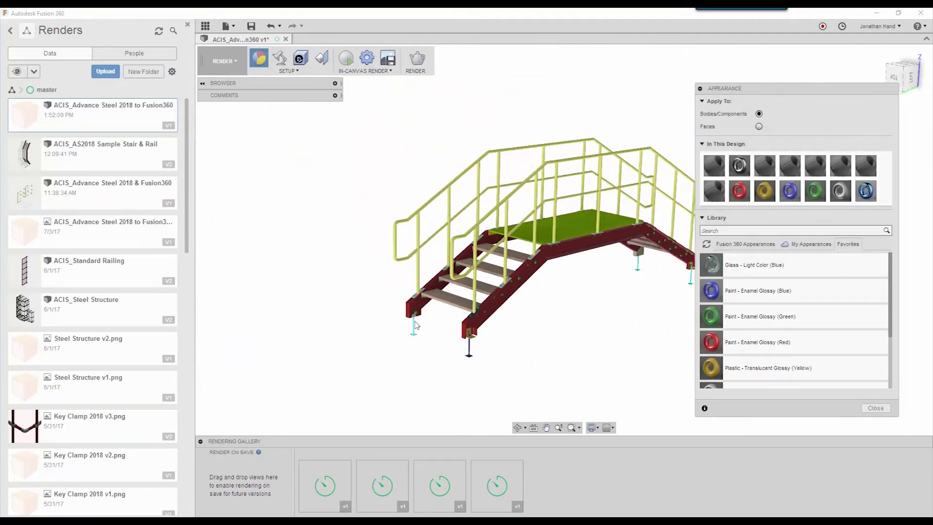
Paint the foot post blue enamel and both stringer plates translucent yellow.
scroll(418, 335, up, 5)
drag(711, 291, 411, 322)
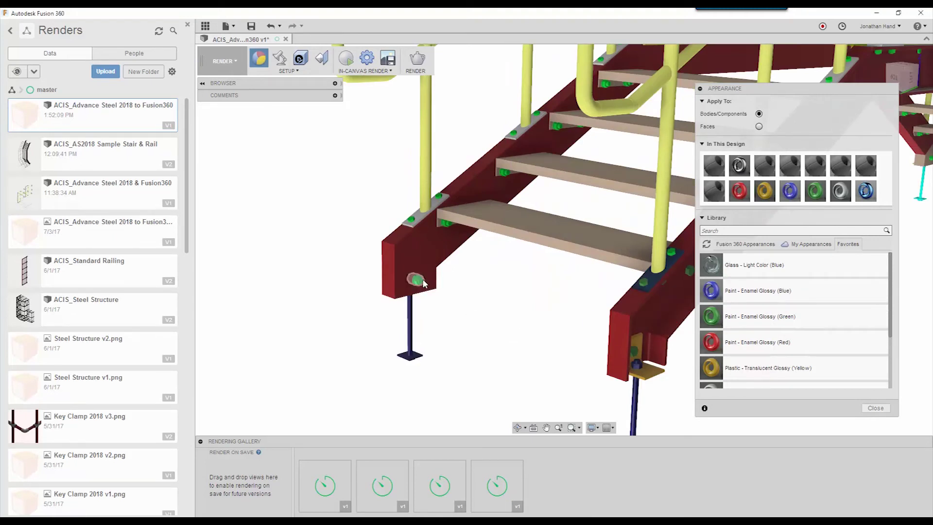
drag(711, 368, 413, 221)
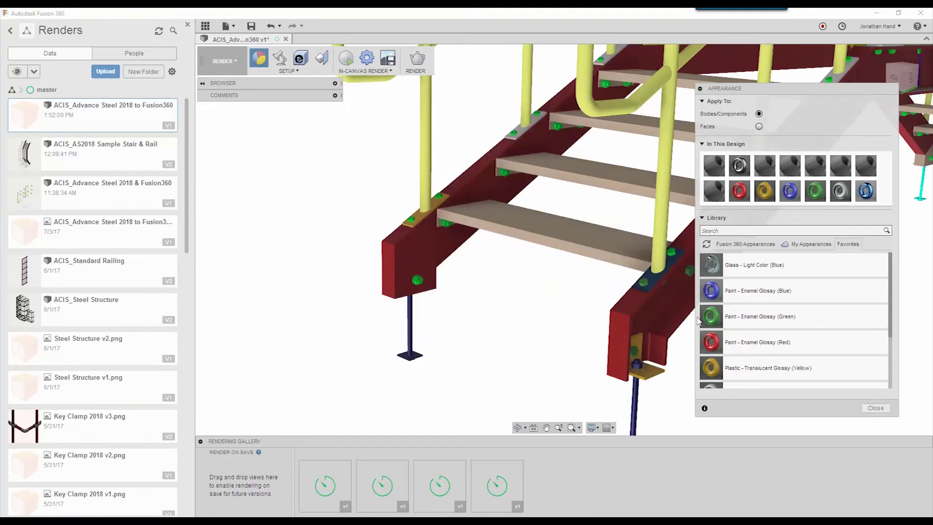
drag(710, 368, 422, 215)
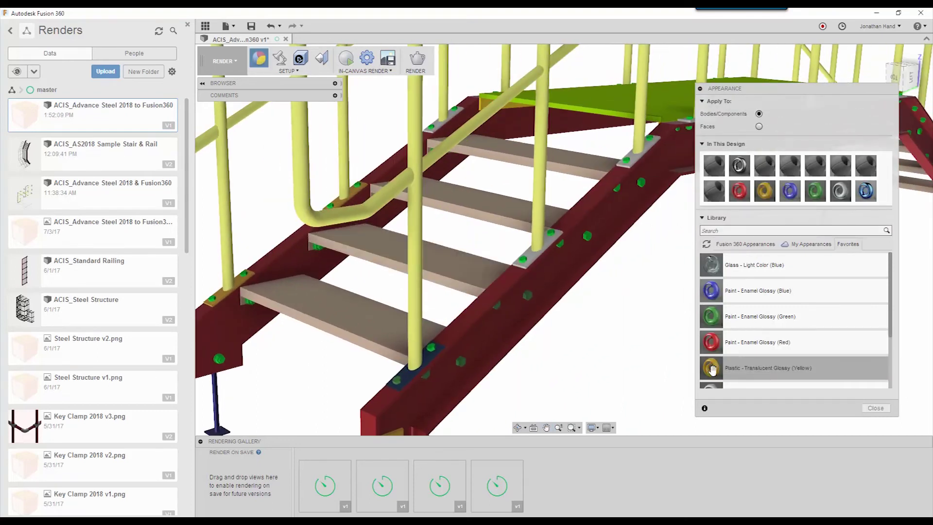
drag(710, 368, 539, 261)
Give the treads steel mesh and galvanized steel, and the top tread's plate translucent yellow.
scroll(712, 291, down, 3)
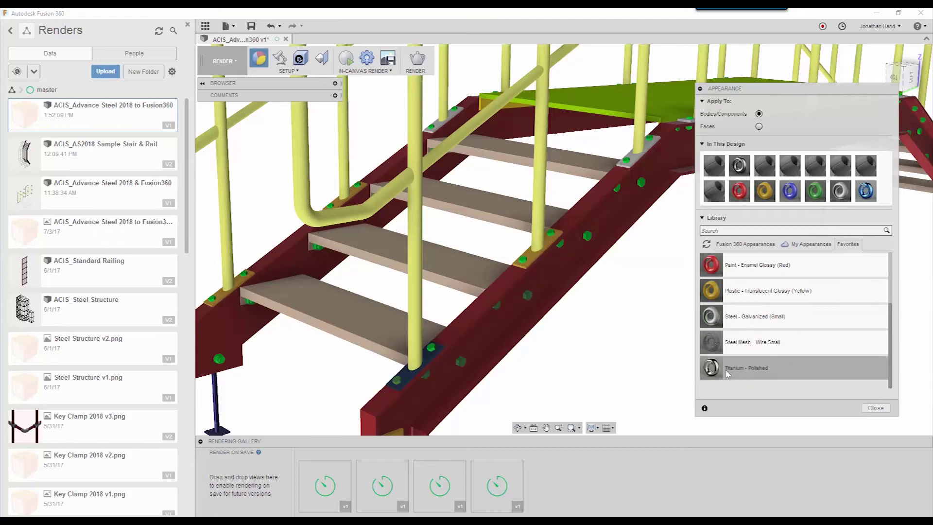
drag(714, 346, 340, 329)
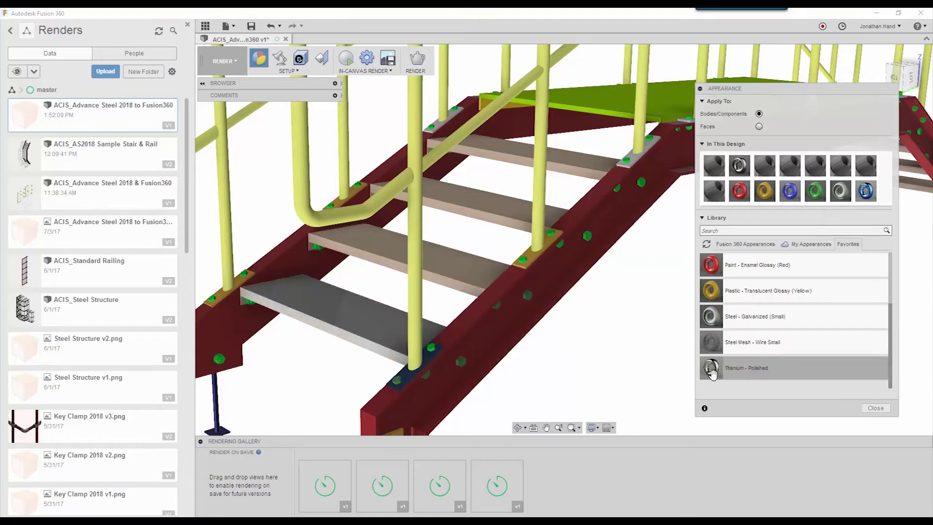
drag(710, 317, 491, 201)
drag(710, 317, 605, 111)
drag(726, 297, 502, 171)
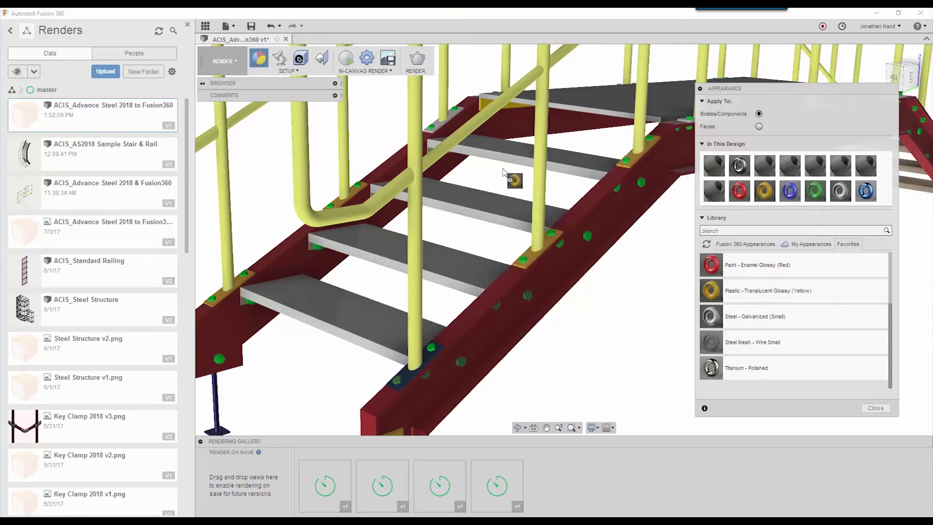
drag(441, 128, 442, 129)
scroll(607, 146, up, 5)
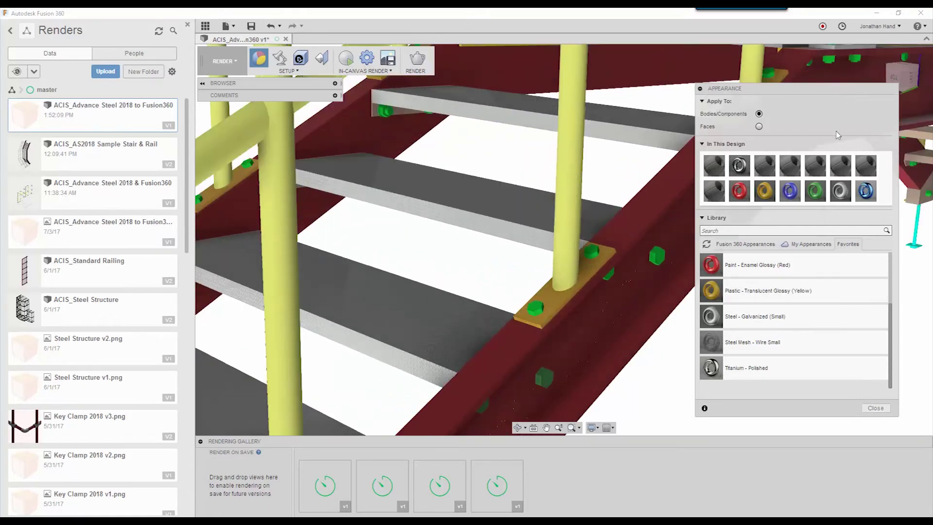
From the LEFT view, apply Steel - Galvanized (Small) to the right railing.
click(901, 77)
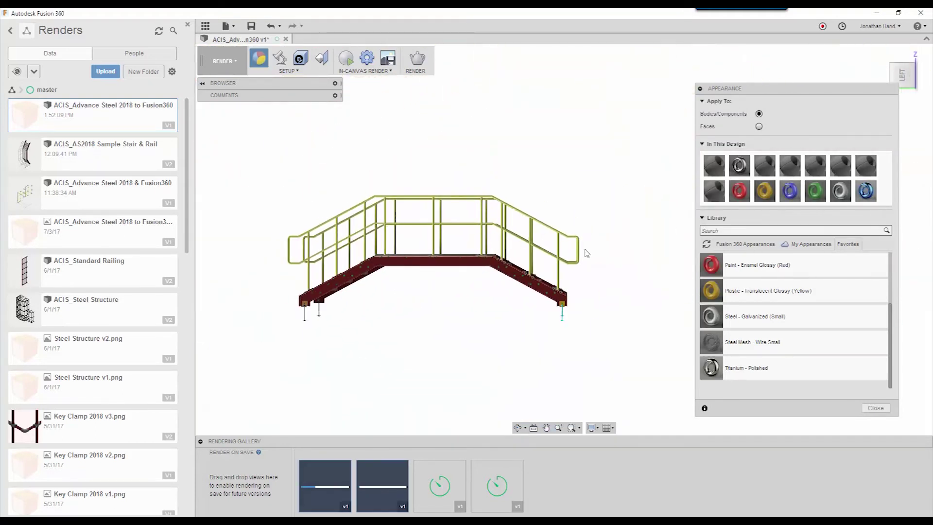
drag(594, 246, 264, 160)
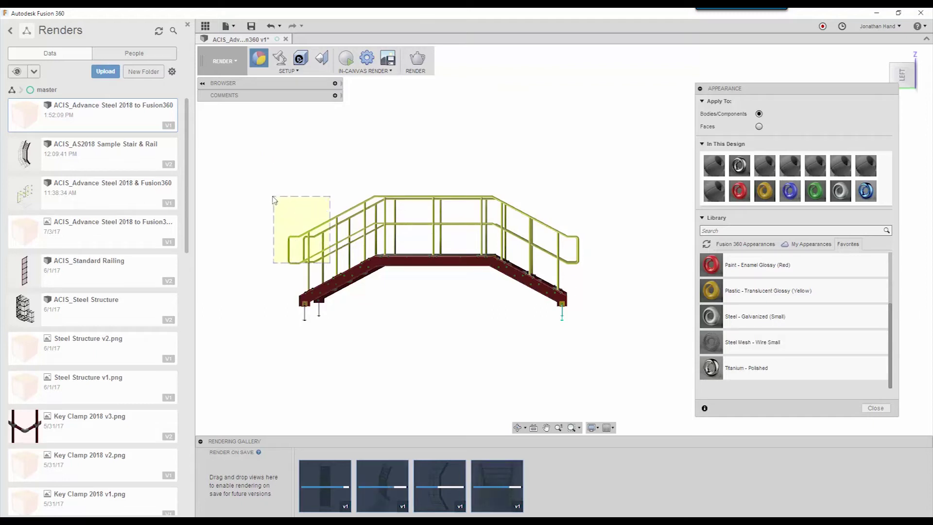
drag(274, 200, 274, 200)
drag(714, 316, 536, 236)
drag(710, 316, 579, 248)
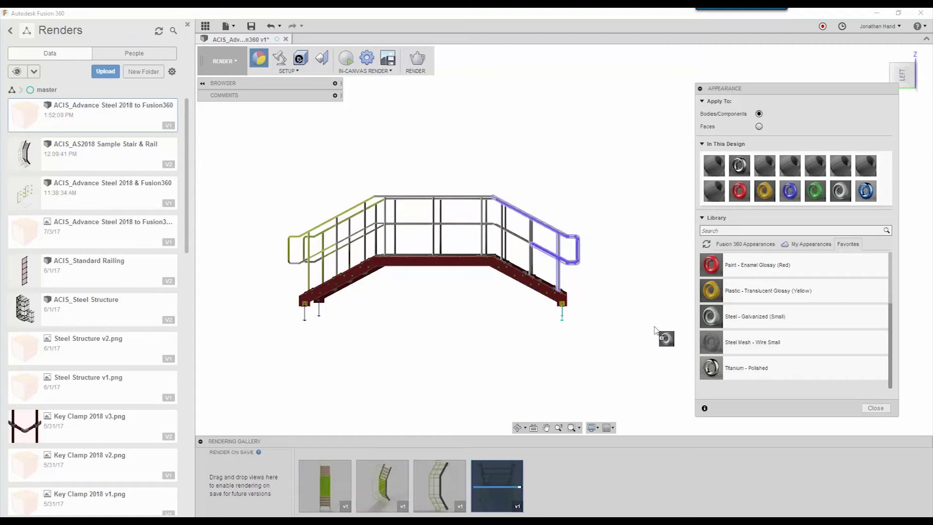
drag(654, 330, 654, 331)
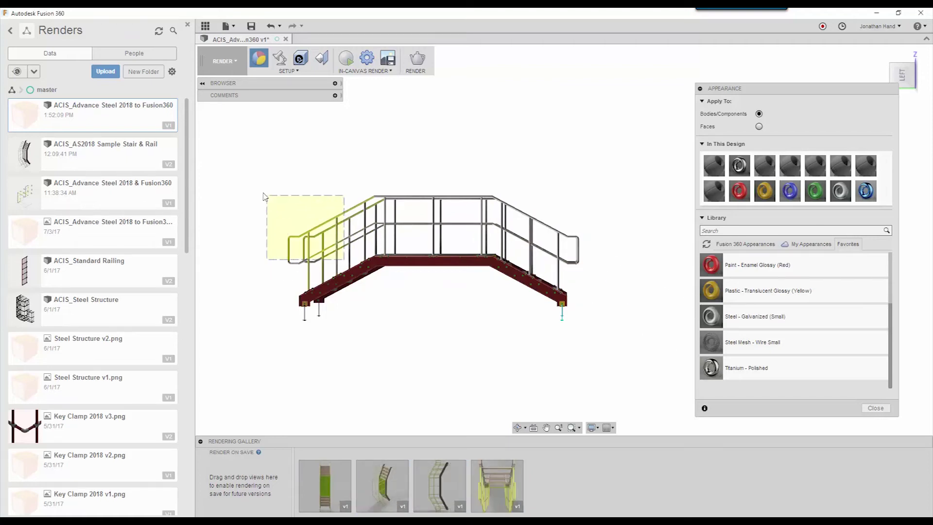
Apply Steel - Galvanized (Small) to the left railing, keeping existing face appearances.
drag(262, 196, 262, 196)
drag(704, 324, 461, 234)
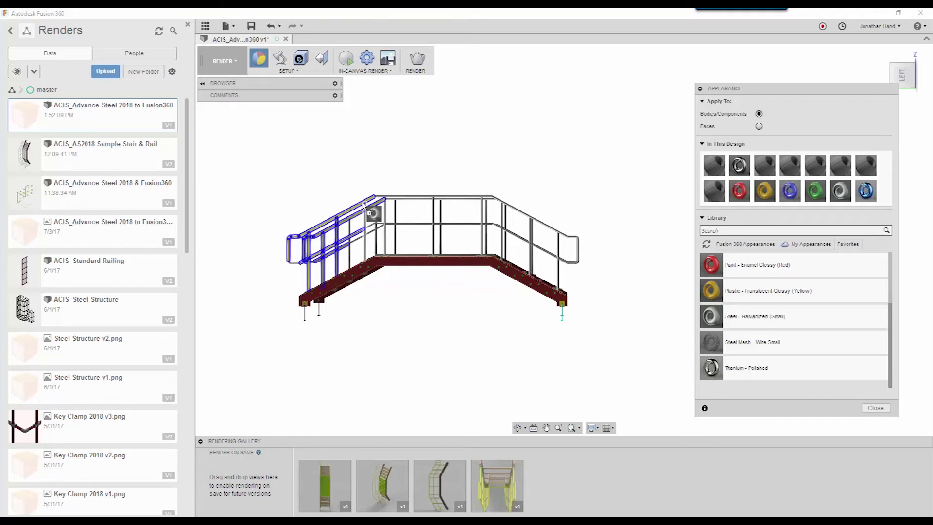
drag(363, 205, 364, 206)
shift+middle_drag(402, 311, 379, 291)
drag(288, 229, 288, 228)
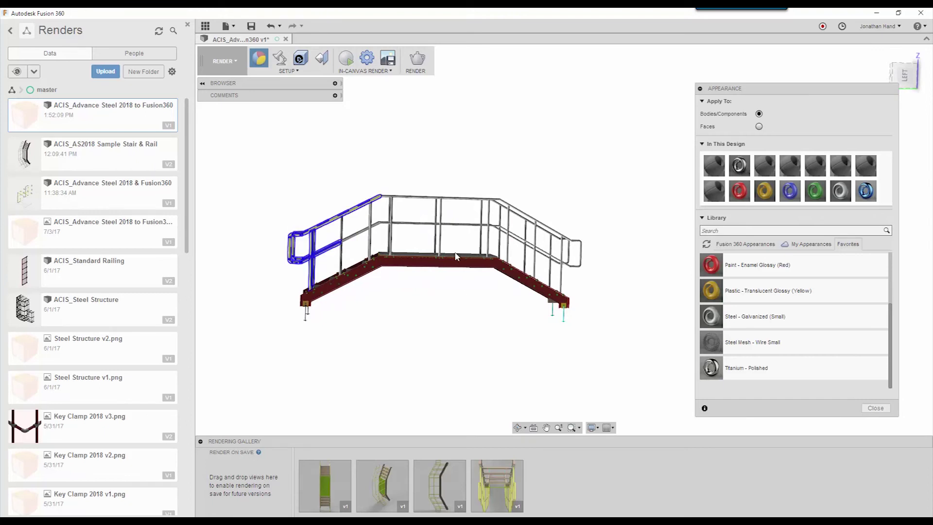
drag(711, 316, 321, 228)
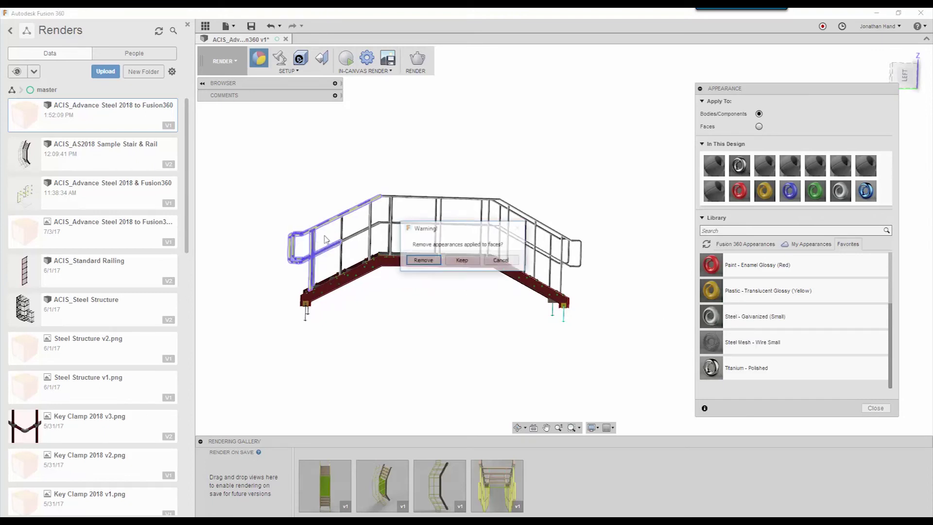
click(463, 261)
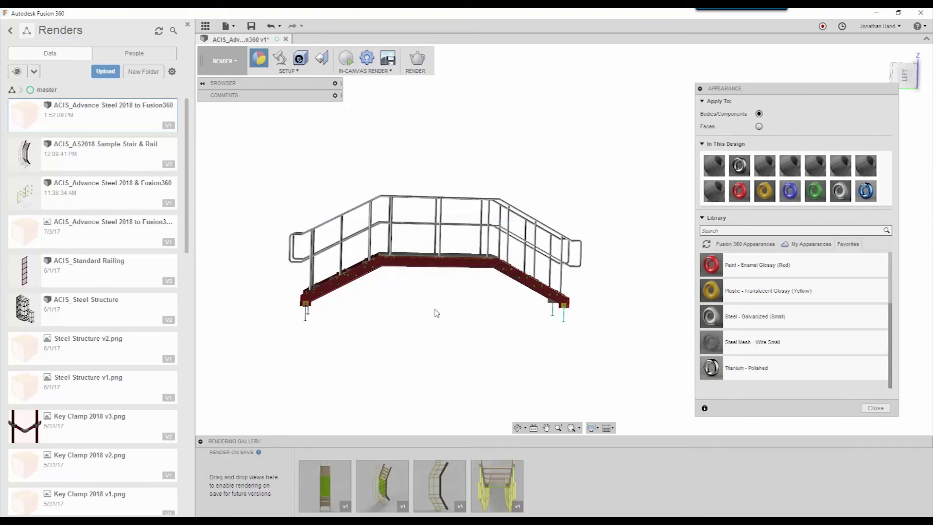
From a raised oblique view, apply translucent yellow to a stringer plate.
shift+middle_drag(436, 312, 554, 325)
scroll(369, 320, up, 3)
scroll(498, 340, up, 5)
drag(710, 291, 389, 346)
Give the landing plate a galvanized steel finish and put the appearance library away.
shift+middle_drag(594, 333, 603, 325)
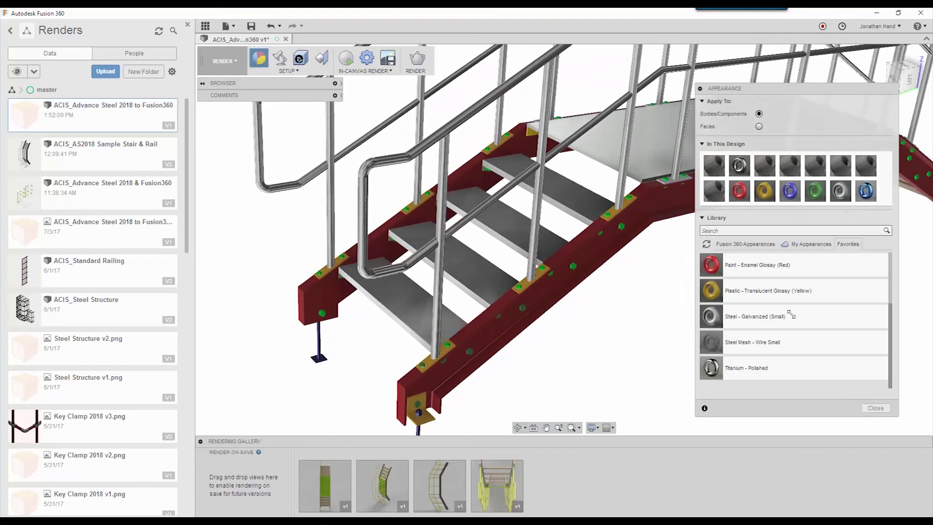
drag(711, 290, 671, 199)
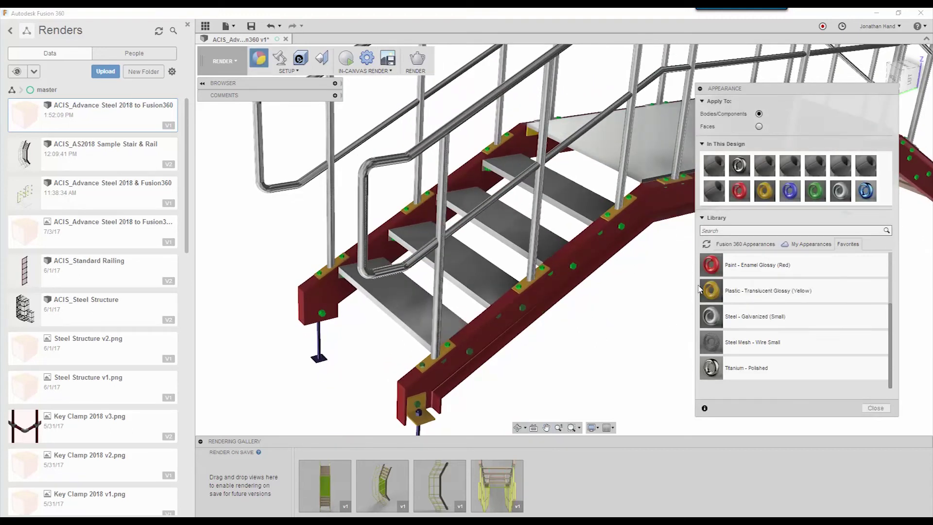
drag(700, 288, 556, 123)
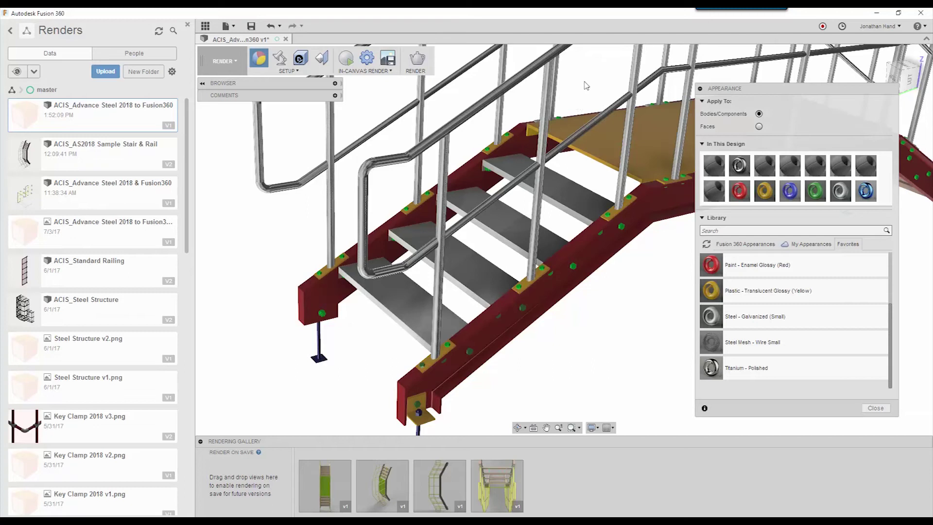
drag(711, 316, 632, 160)
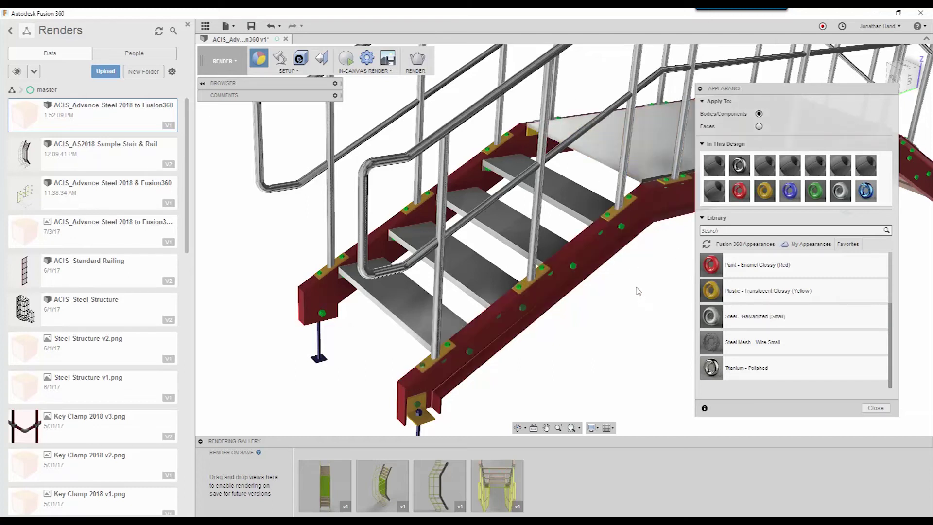
click(699, 88)
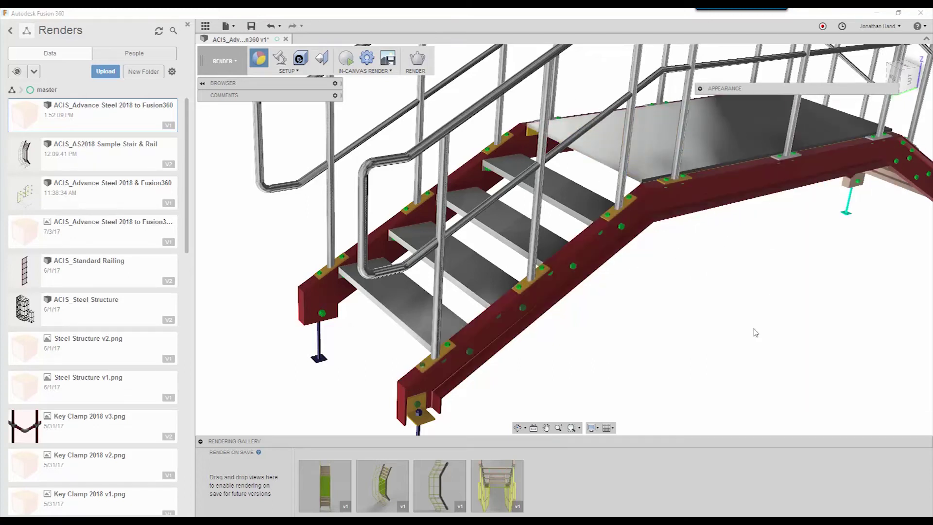
Turn the stair to look up the front of the flight and show the In-canvas Render options.
middle_drag(748, 319, 714, 297)
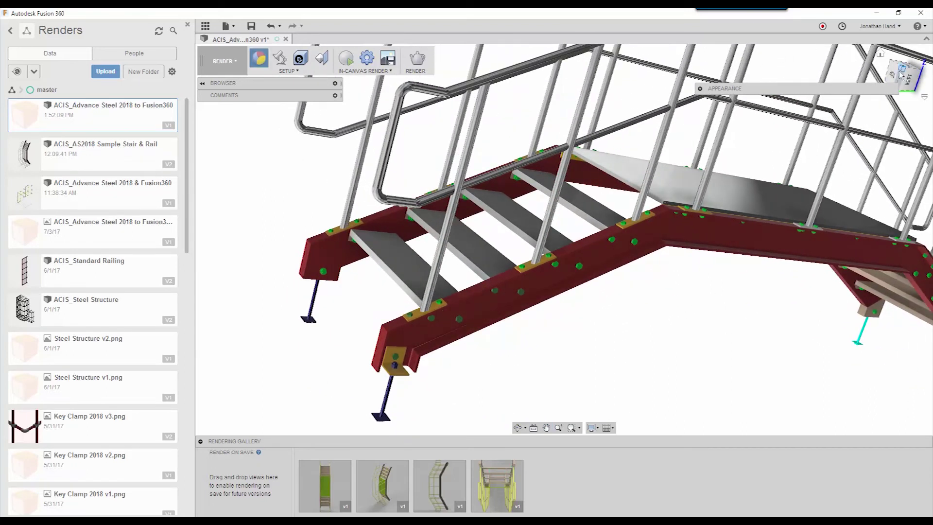
shift+middle_drag(901, 75, 766, 223)
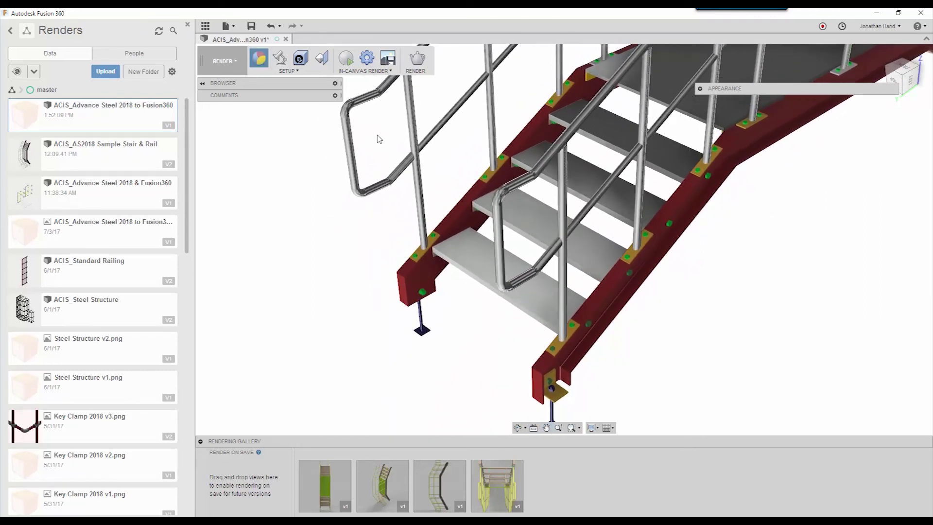
click(356, 72)
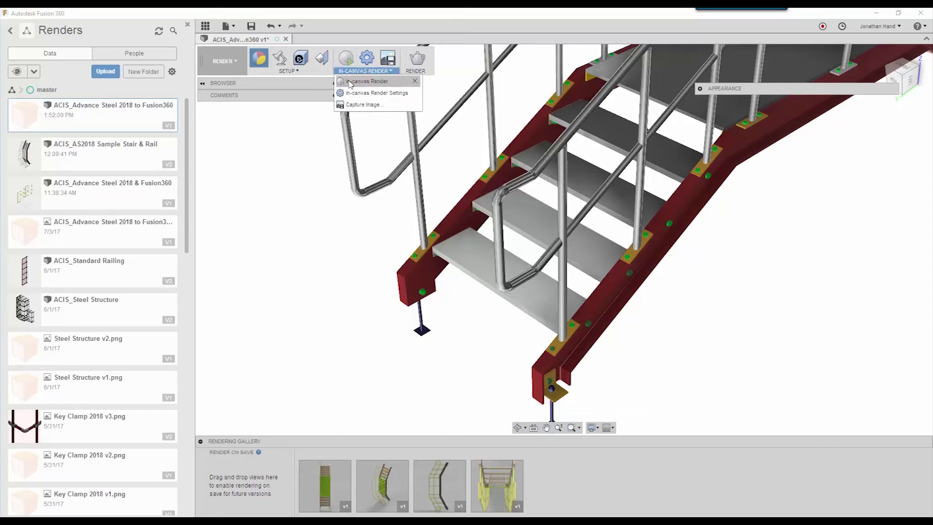
Start an in-canvas render of the painted stair and let it iterate.
click(350, 82)
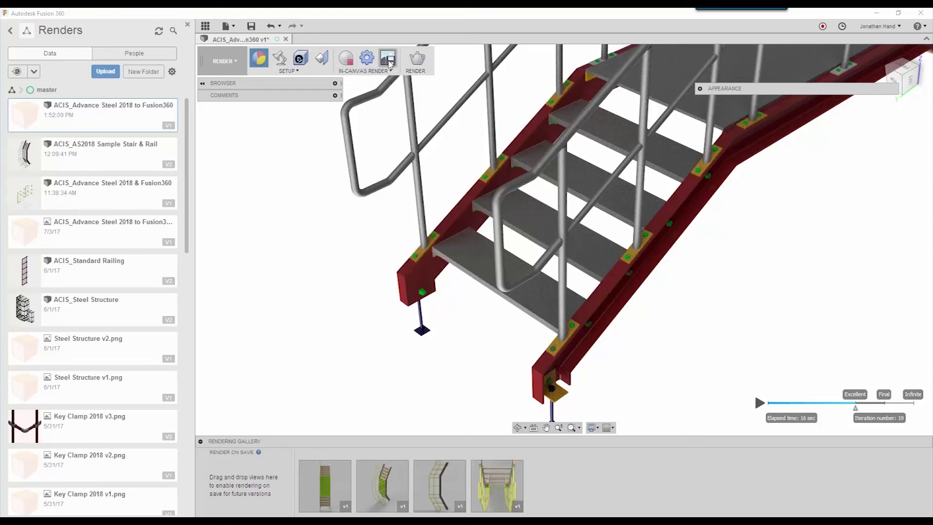
Capture the render at current window size and save it as PNG to Renders > master and the computer.
click(388, 60)
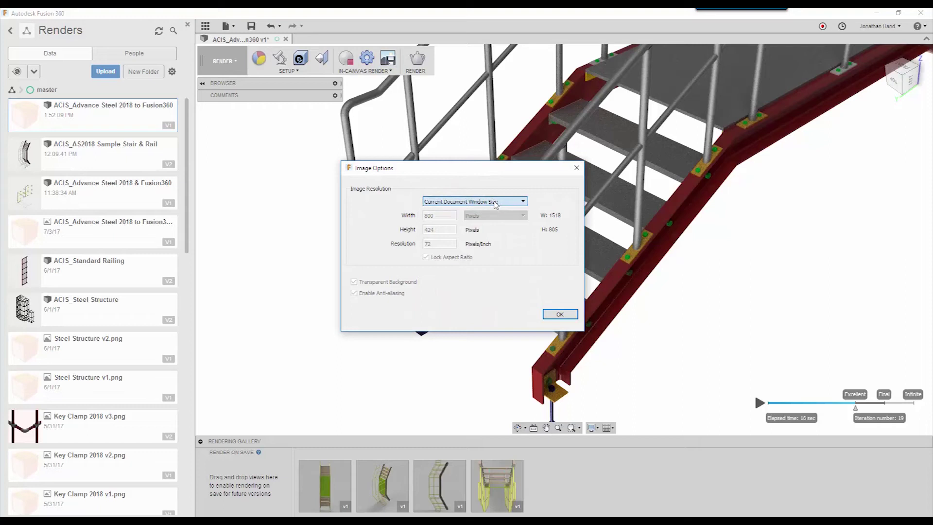
click(560, 314)
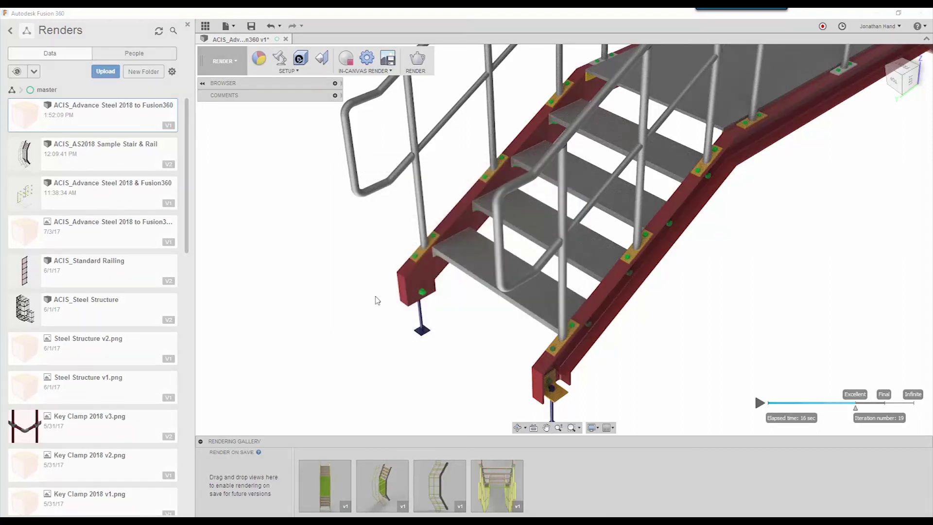
click(428, 108)
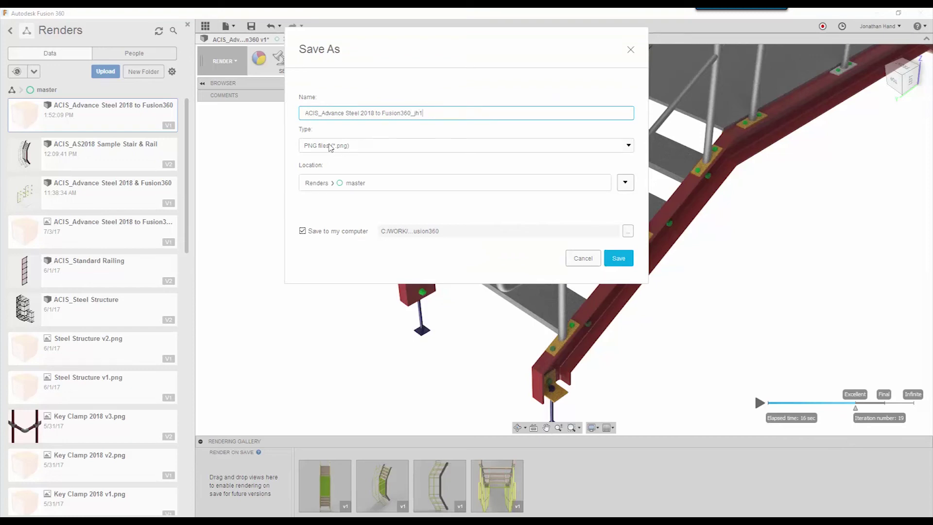
click(618, 257)
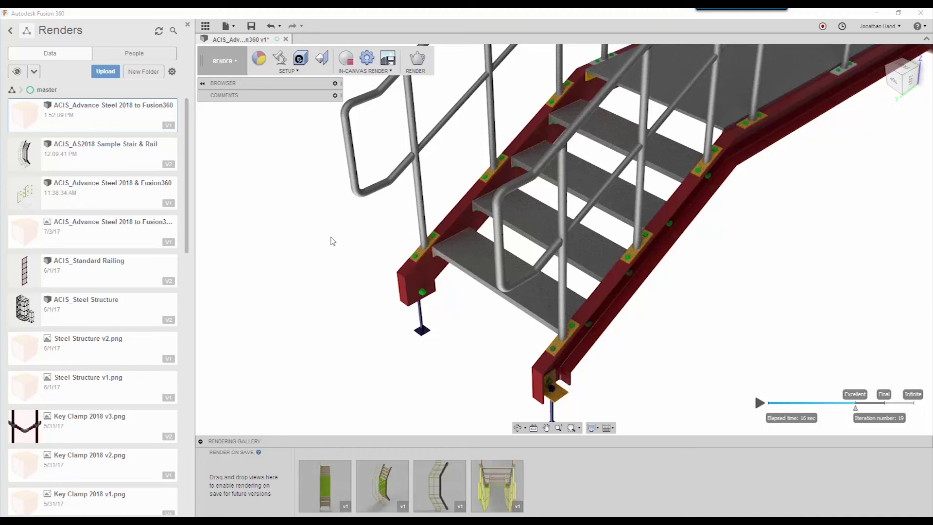
Send an 800x600 Final-quality cloud render of the stair, keeping the custom aspect ratio.
click(416, 58)
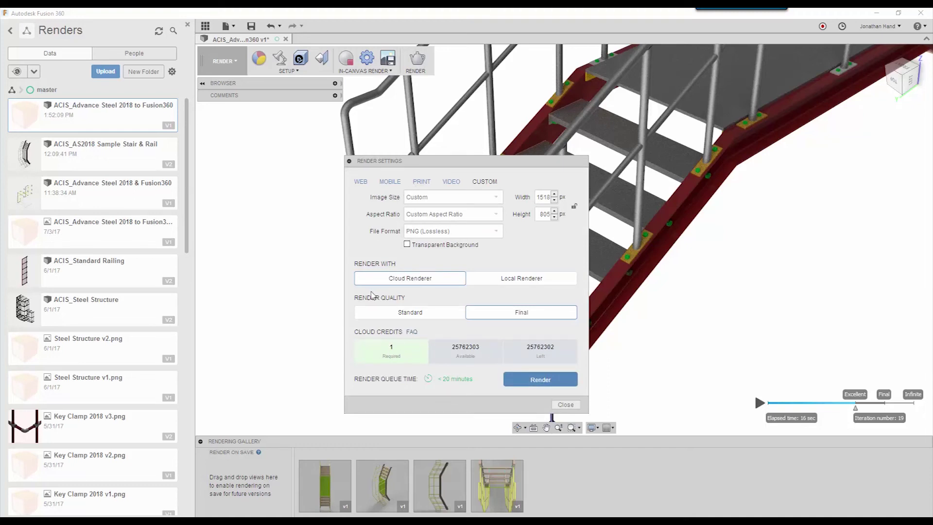
click(440, 201)
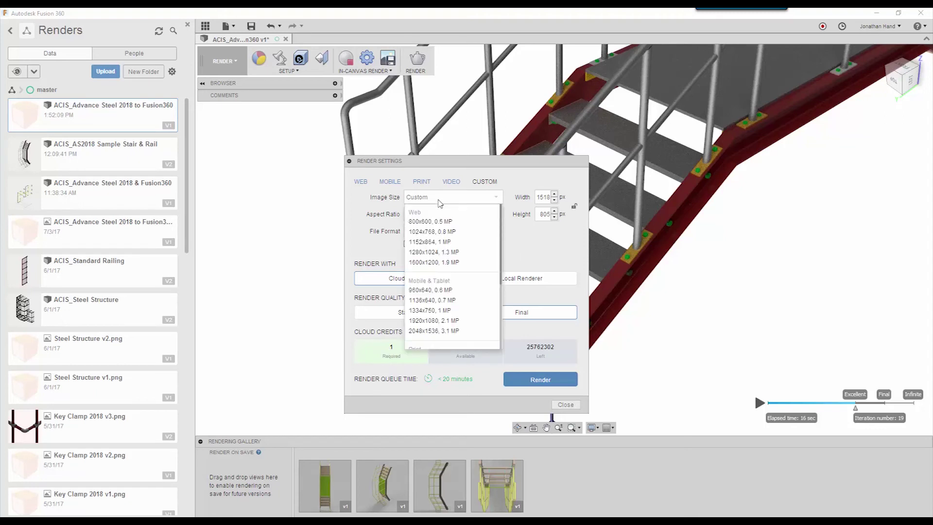
click(450, 241)
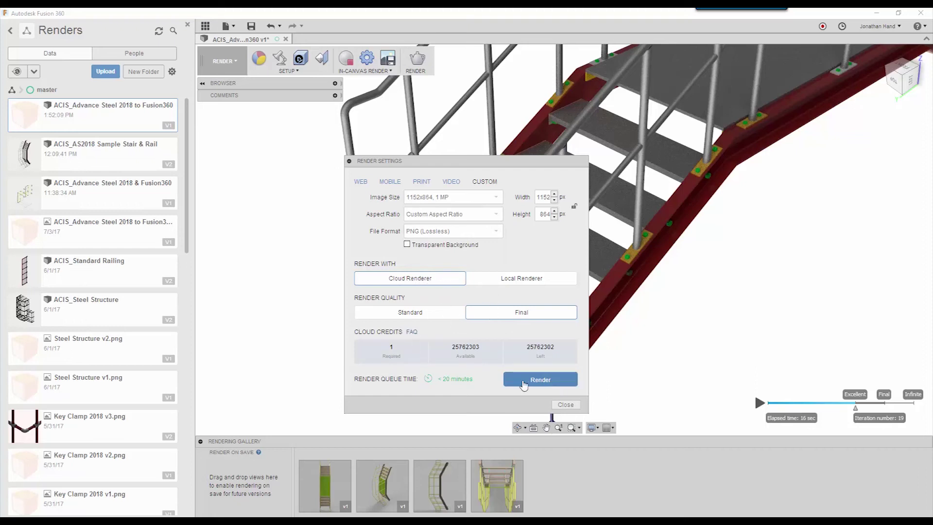
click(438, 200)
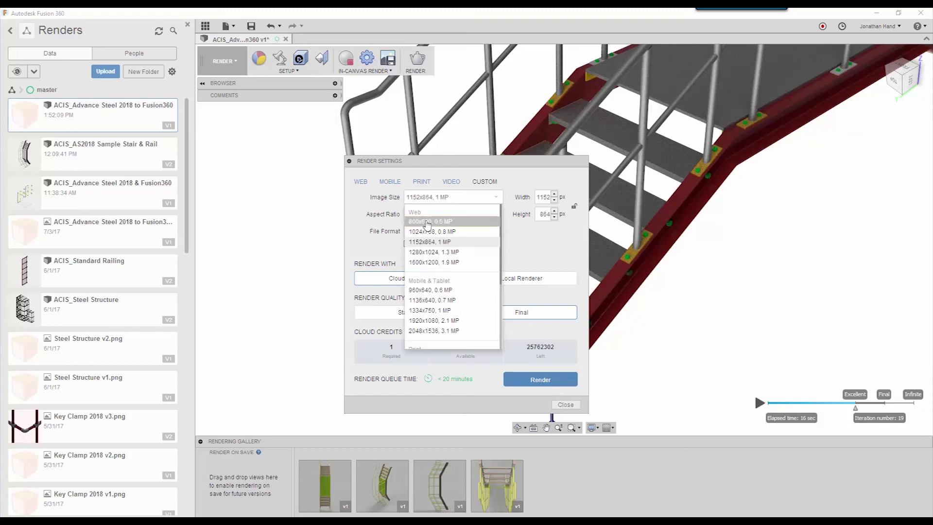
click(427, 223)
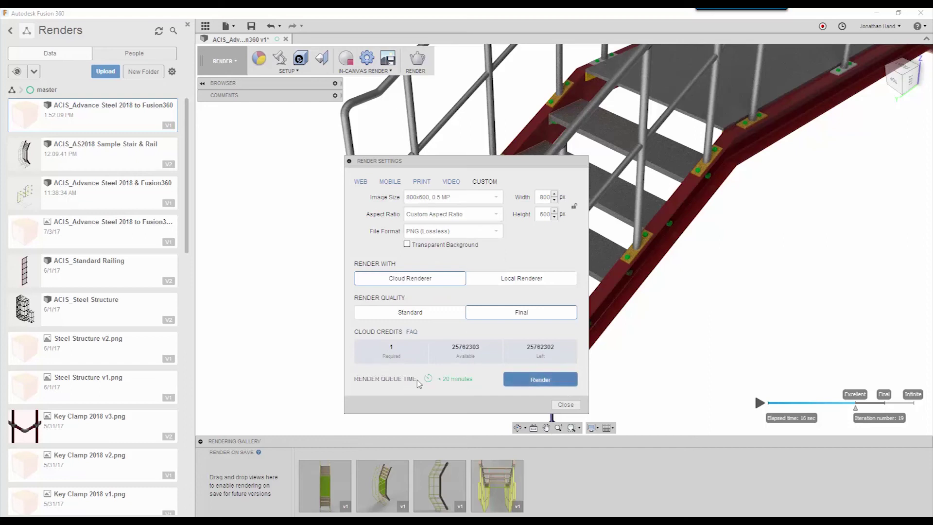
click(435, 218)
click(436, 217)
click(535, 384)
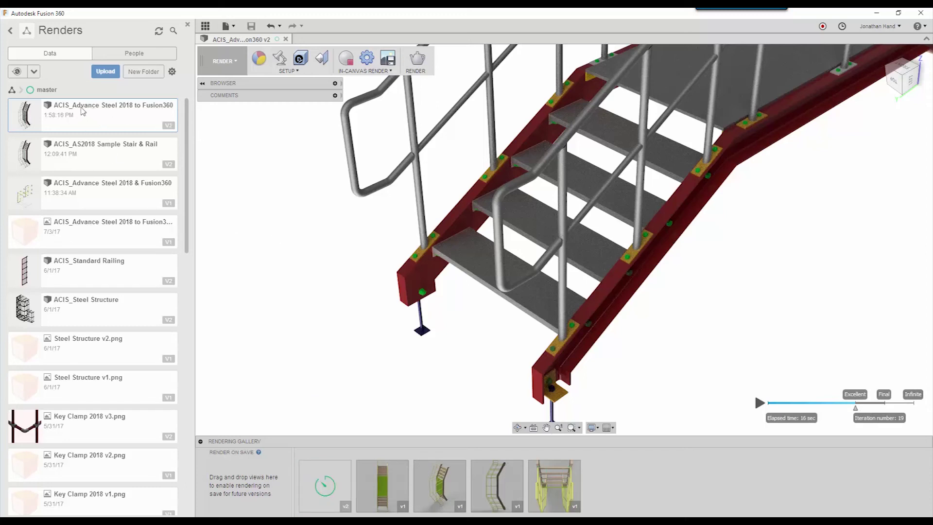
Stop the in-canvas render.
right_click(83, 111)
click(327, 191)
click(346, 58)
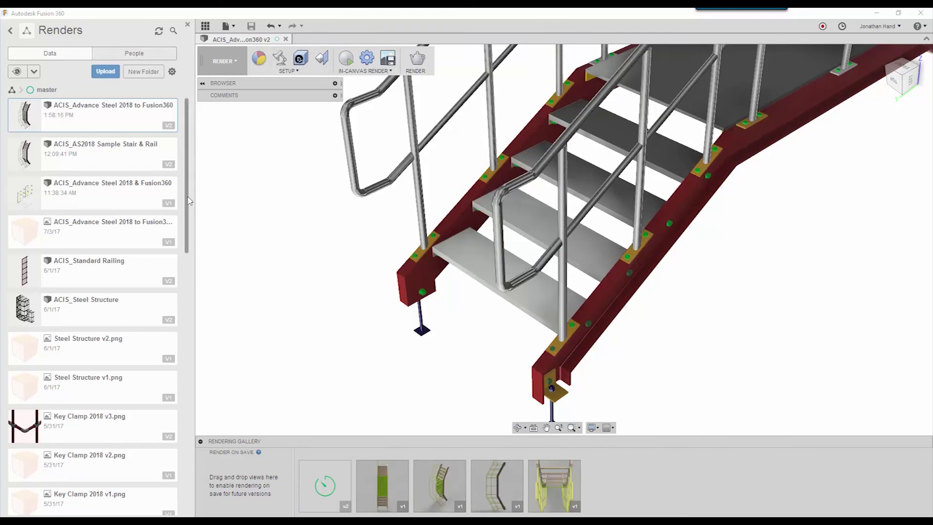
Cancel the queued cloud render from the Rendering Gallery, confirming the cancellation.
click(324, 485)
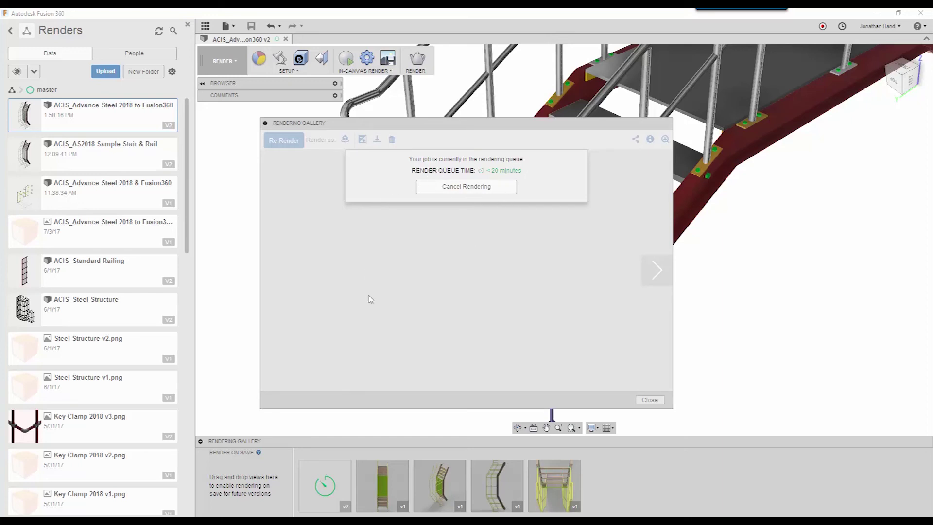
click(482, 189)
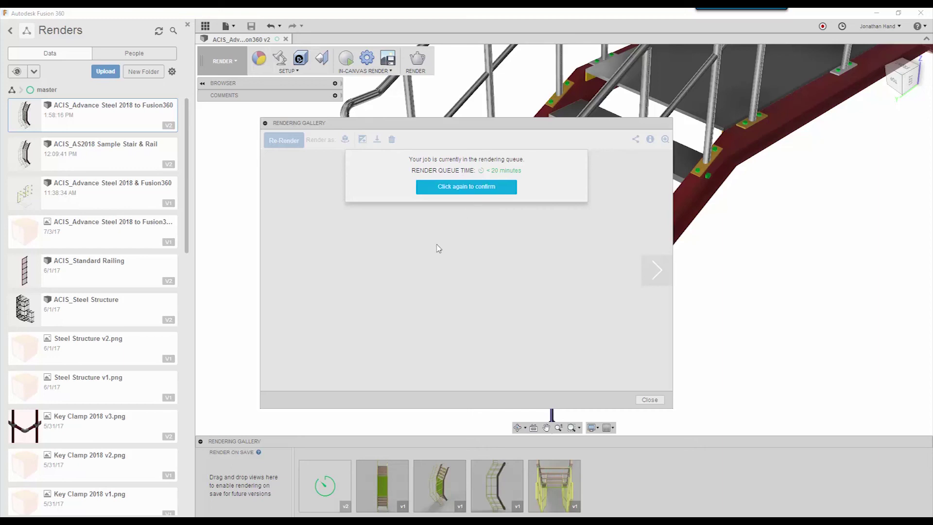
click(657, 399)
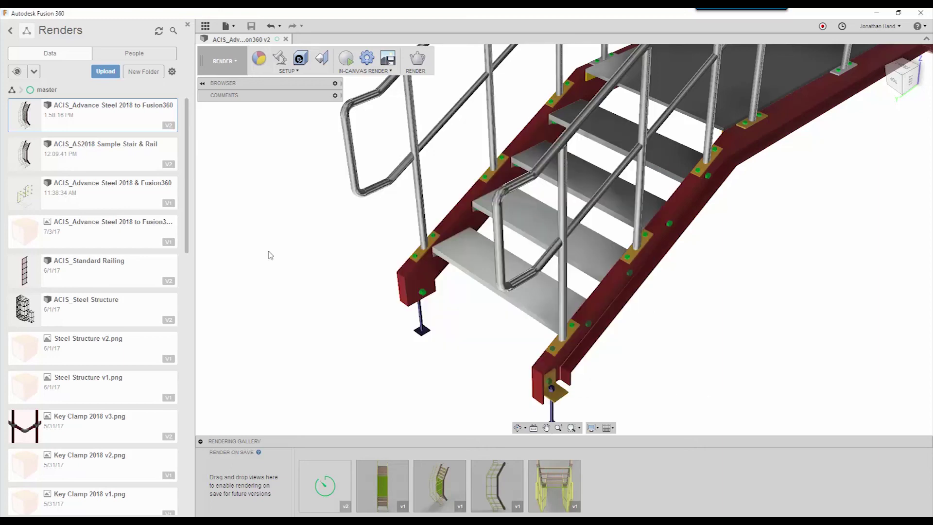
click(318, 488)
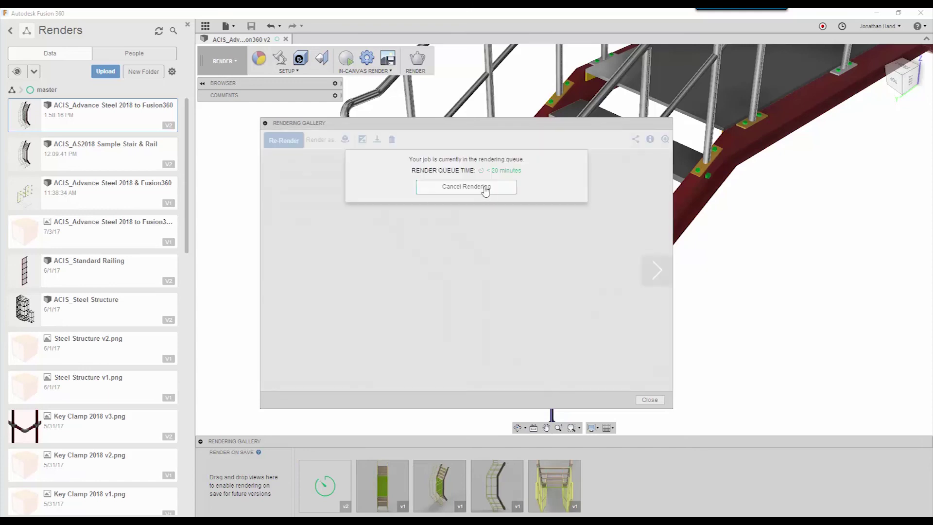
click(468, 188)
click(475, 190)
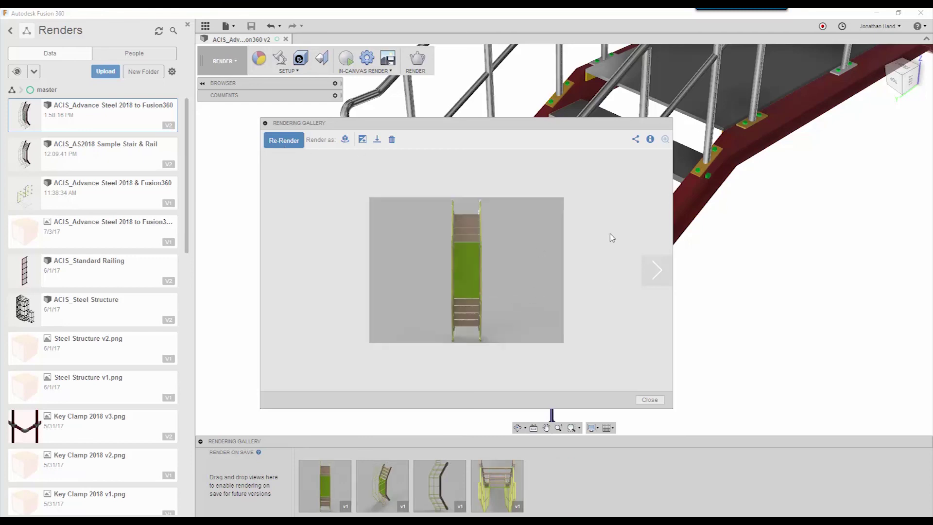
Close the gallery viewer and open the saved stair render PNG from the Renders project.
click(649, 400)
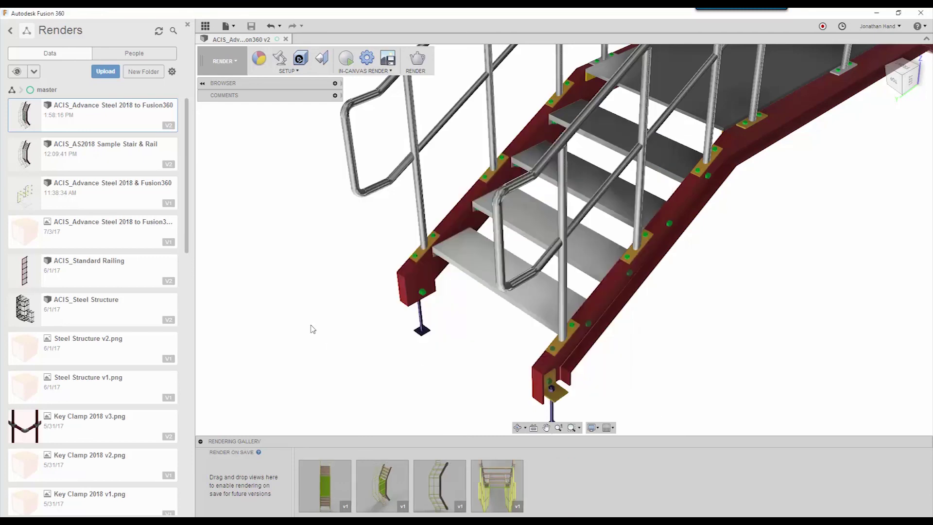
right_click(73, 148)
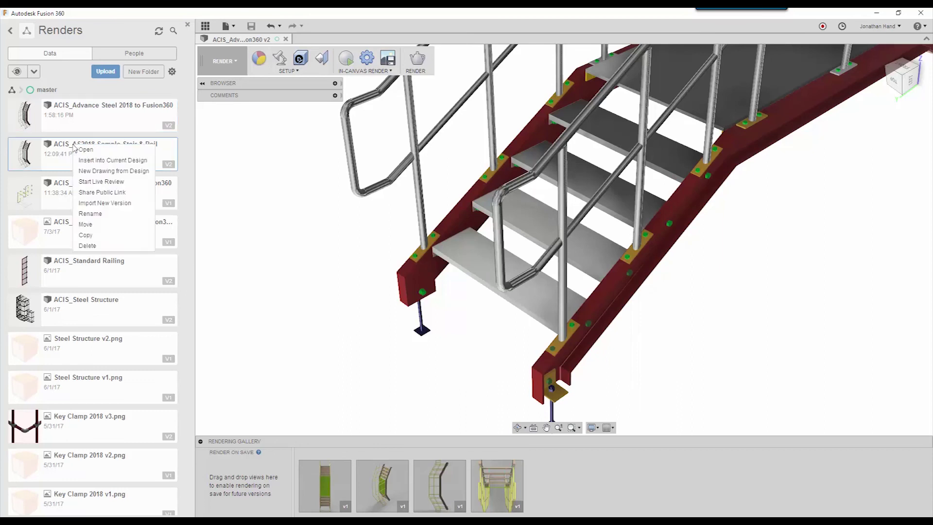
right_click(81, 115)
click(87, 116)
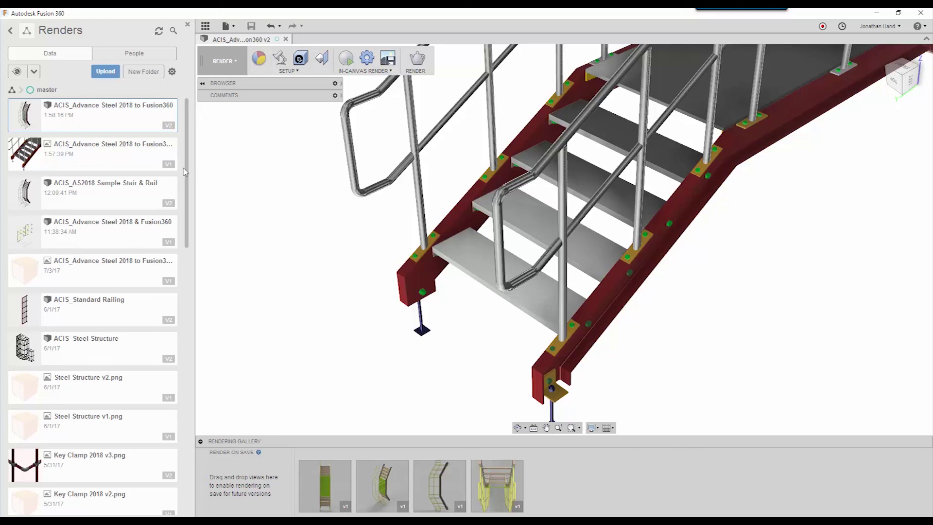
right_click(64, 155)
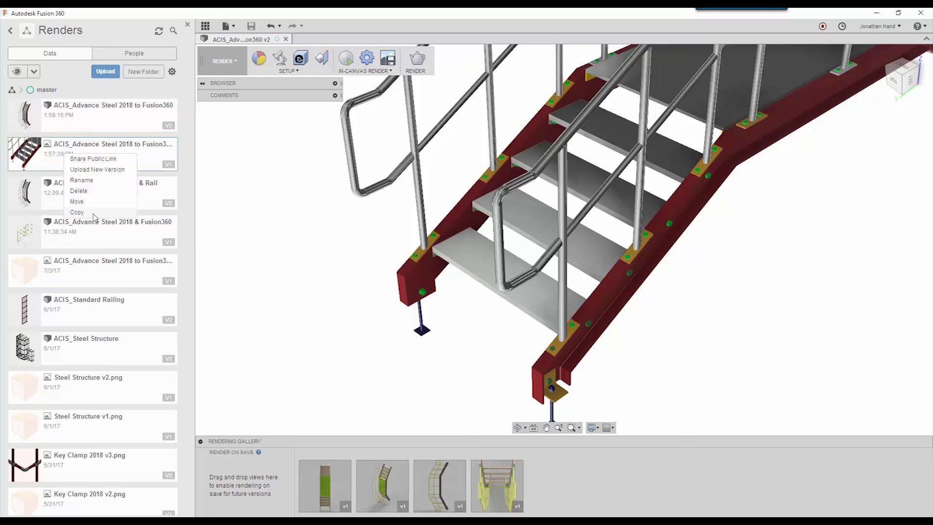
key(Escape)
double_click(58, 151)
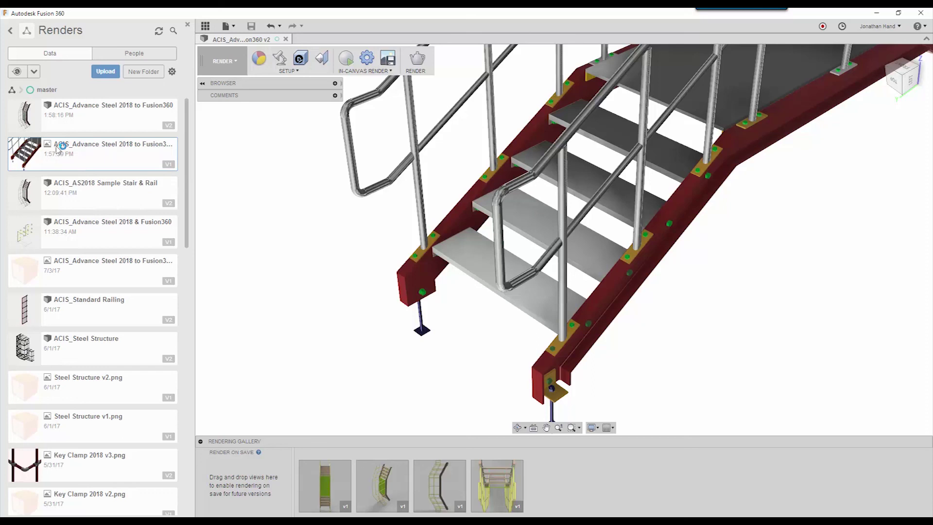